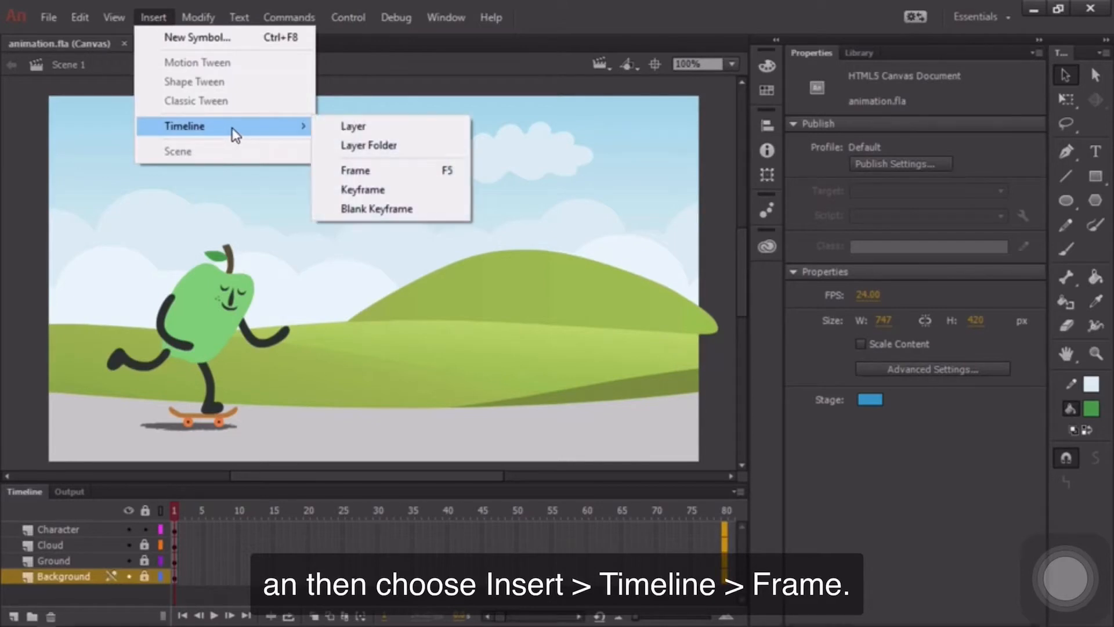
Insert frames at frame 80 to extend the Character, Cloud, Ground and Background layers
left_click(385, 172)
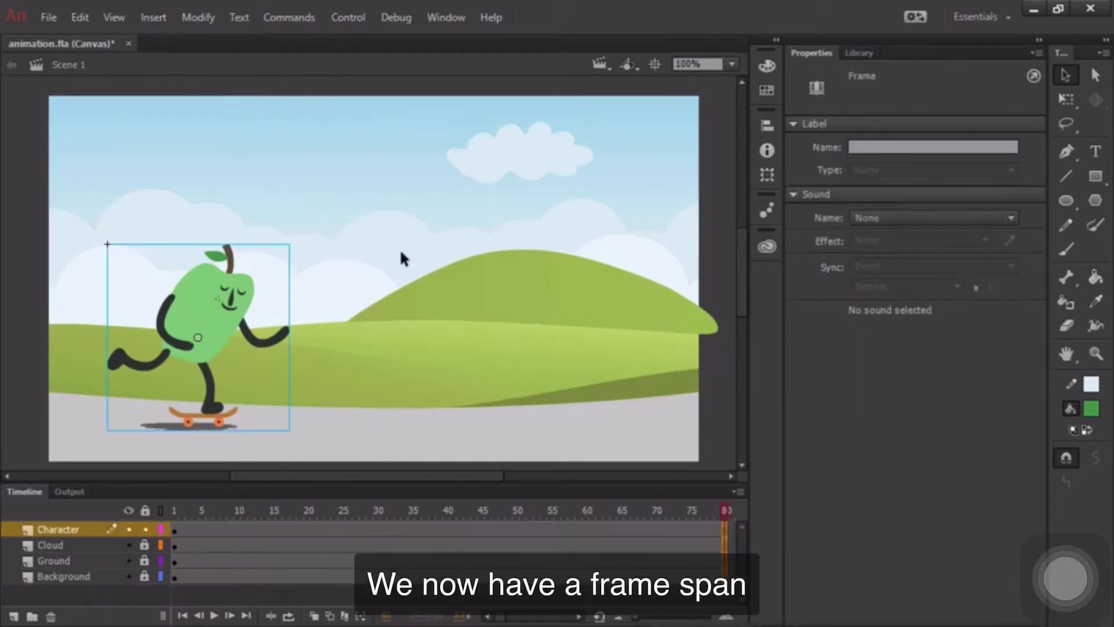
mouse_move(724, 508)
left_mouse_down()
mouse_move(173, 505)
mouse_move(724, 510)
left_mouse_up()
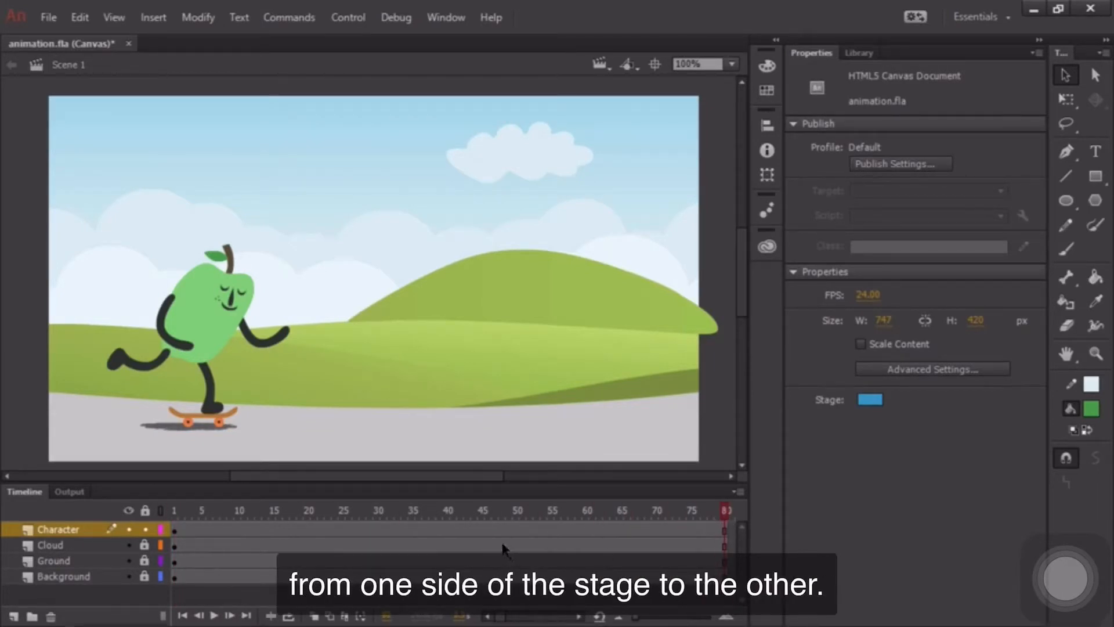
In frame 1, place the character outside the stage's left edge, at about X -355, Y 125
left_click(732, 64)
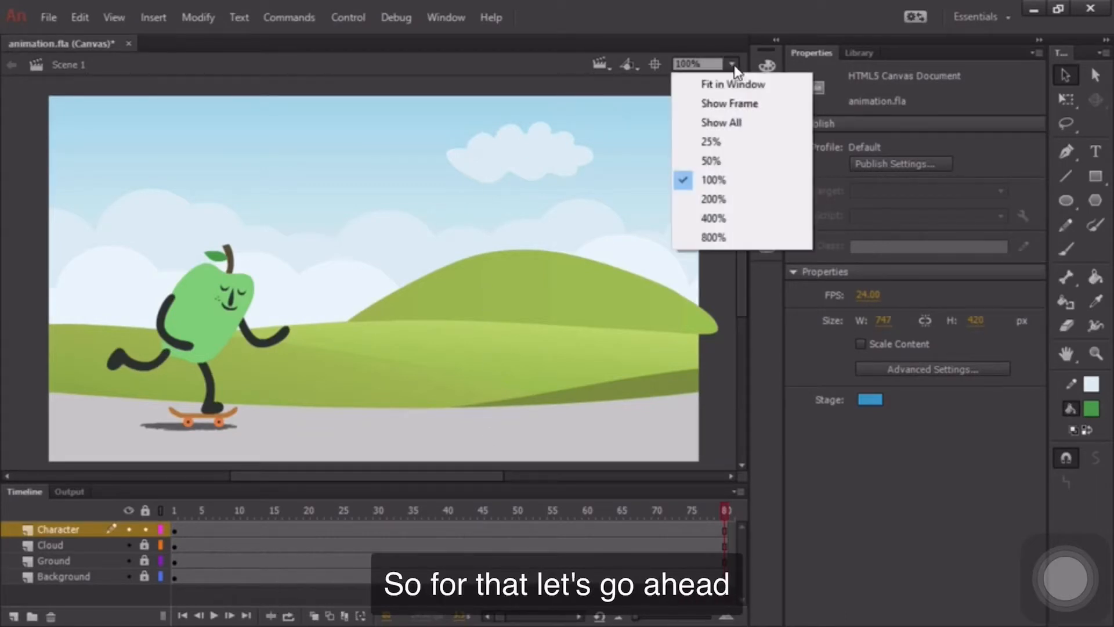
left_click(730, 164)
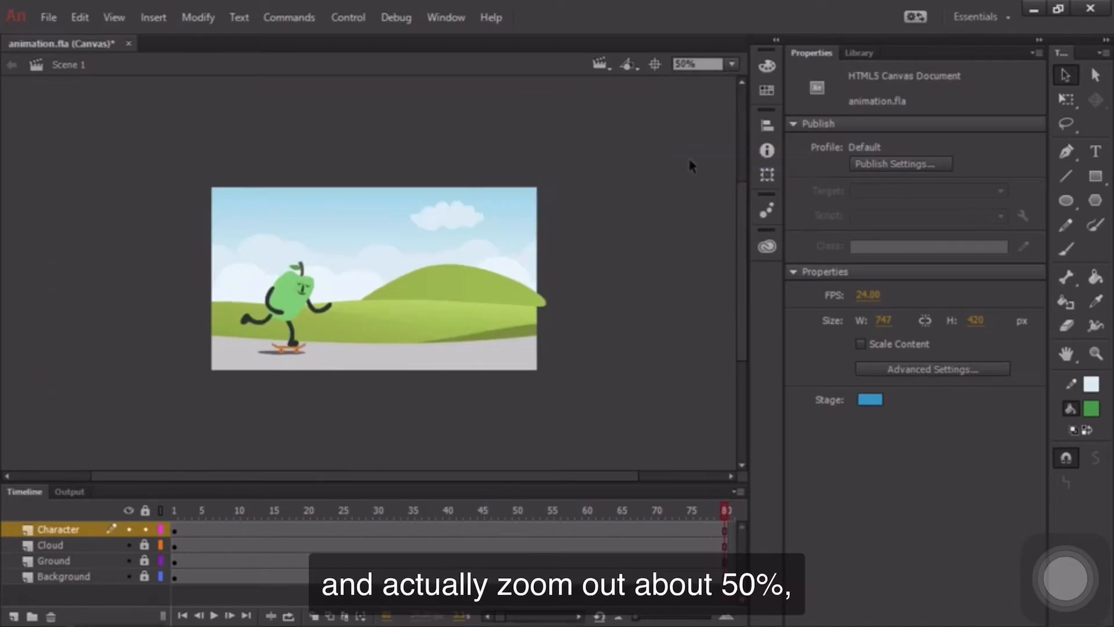
left_click_drag(699, 514, 173, 512)
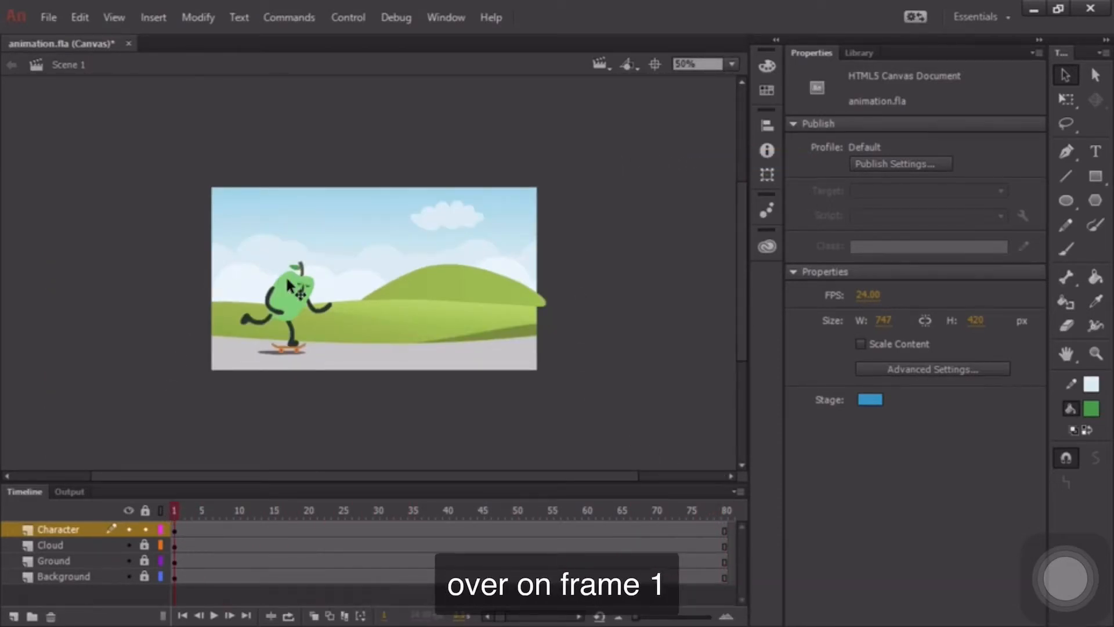
left_click_drag(293, 297, 165, 291)
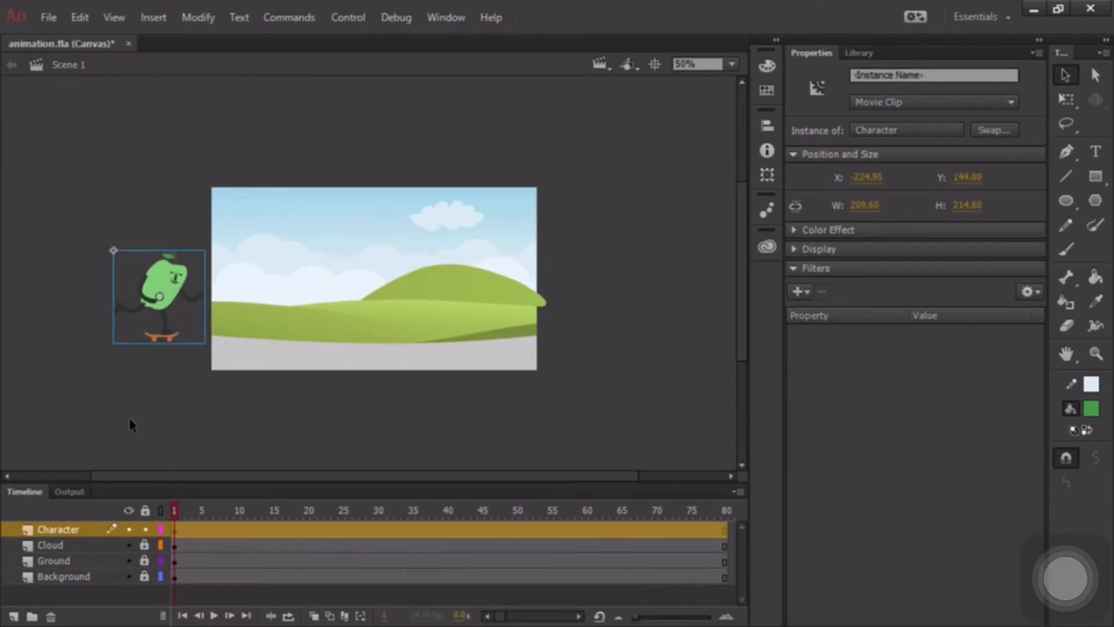
left_click_drag(154, 277, 100, 265)
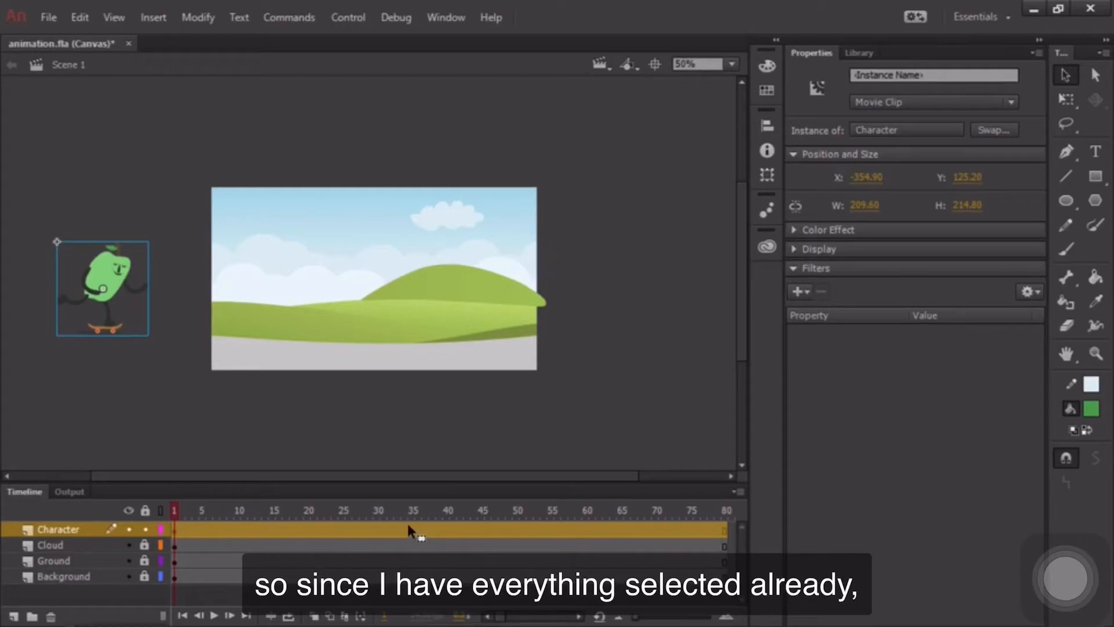
Create a motion tween on the Character layer
left_click(156, 17)
left_click(188, 63)
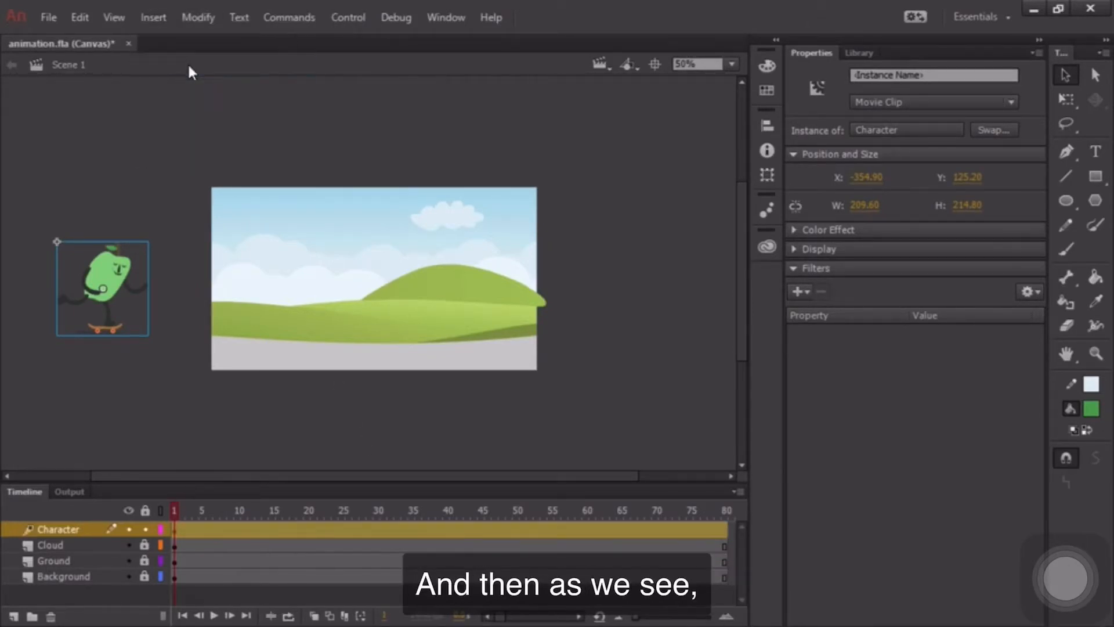
left_click(235, 513)
left_click(235, 513)
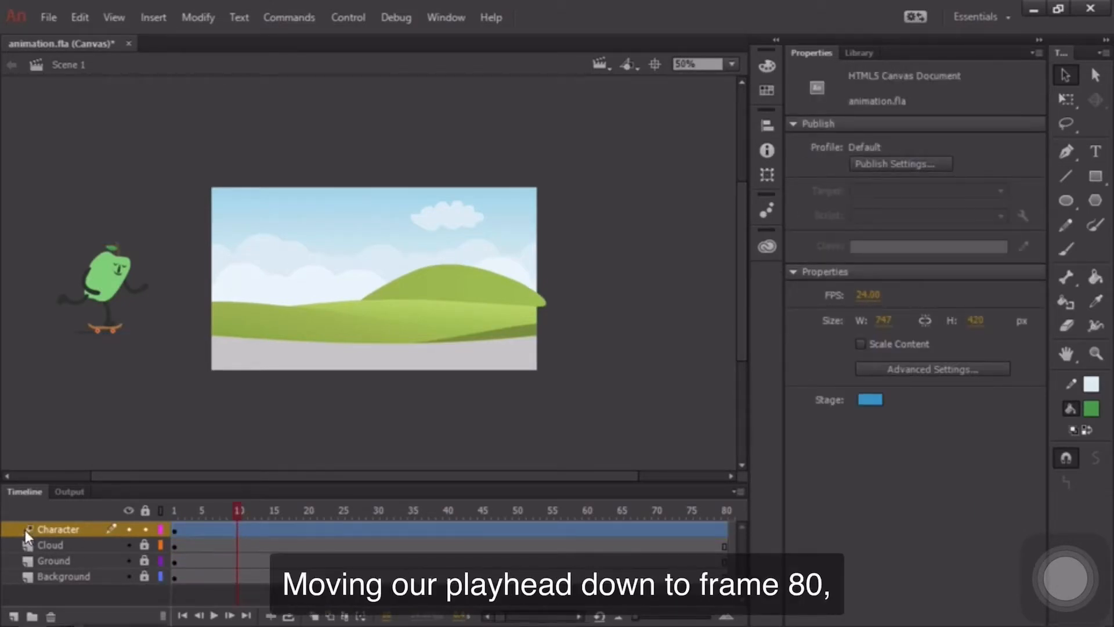
At frame 80, place the character outside the stage's right edge, at about X 885, Y 259
left_click_drag(238, 510, 735, 516)
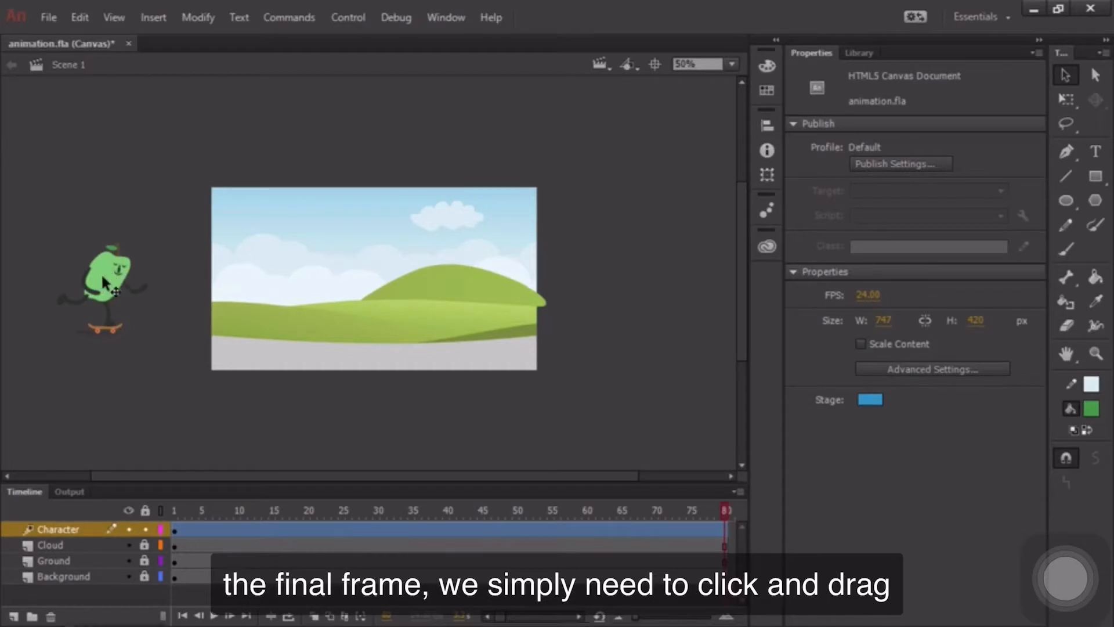
left_click_drag(122, 278, 659, 348)
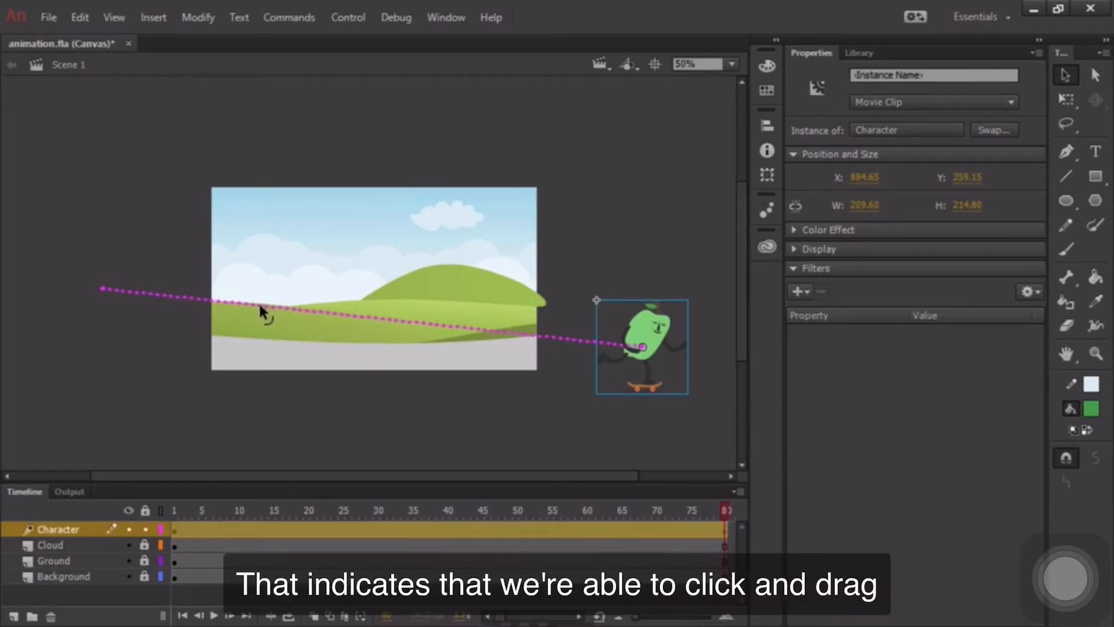
Bend the character's straight motion path into a downward curve and scrub through the frames to preview it
left_click_drag(259, 306, 202, 330)
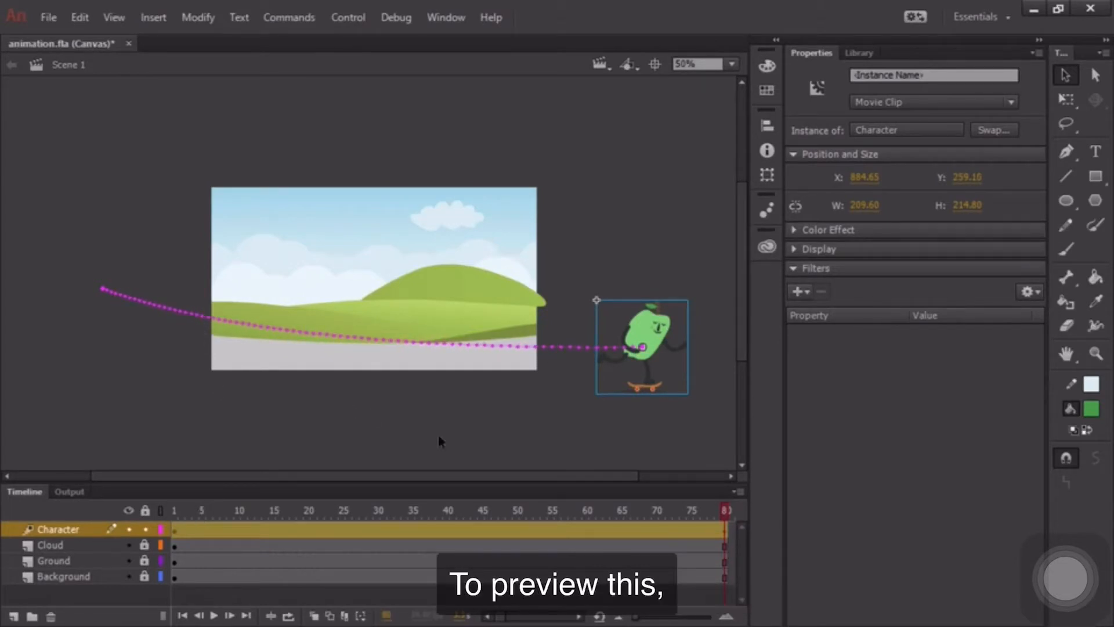
left_click_drag(723, 508, 531, 525)
double_click(540, 527)
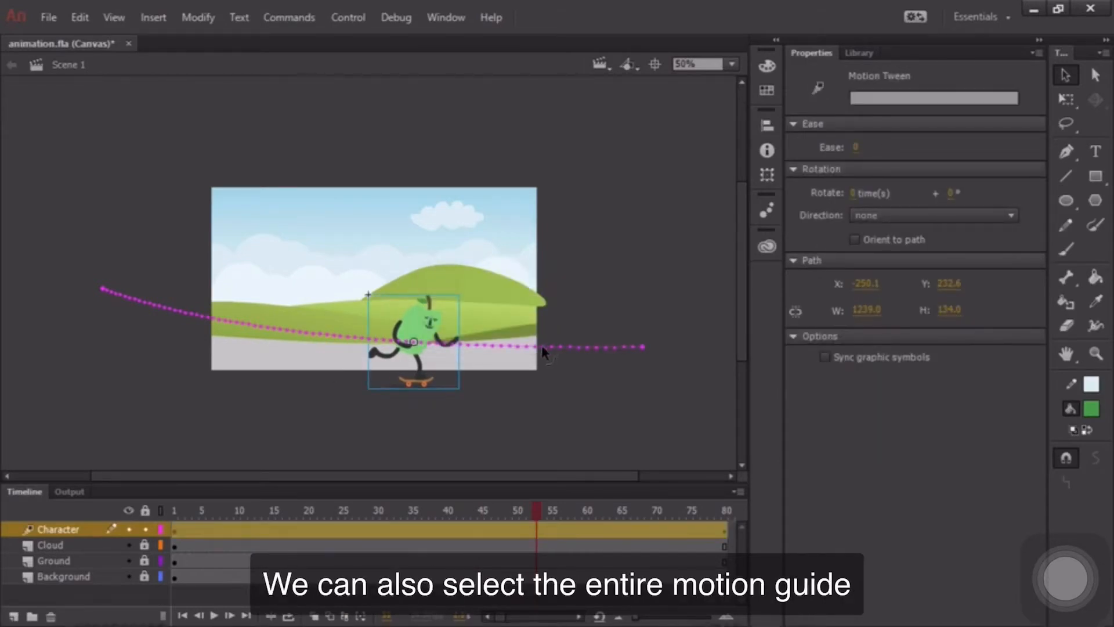
Reposition the entire motion path higher over the scene, to about X -234, Y 165
left_click(542, 348)
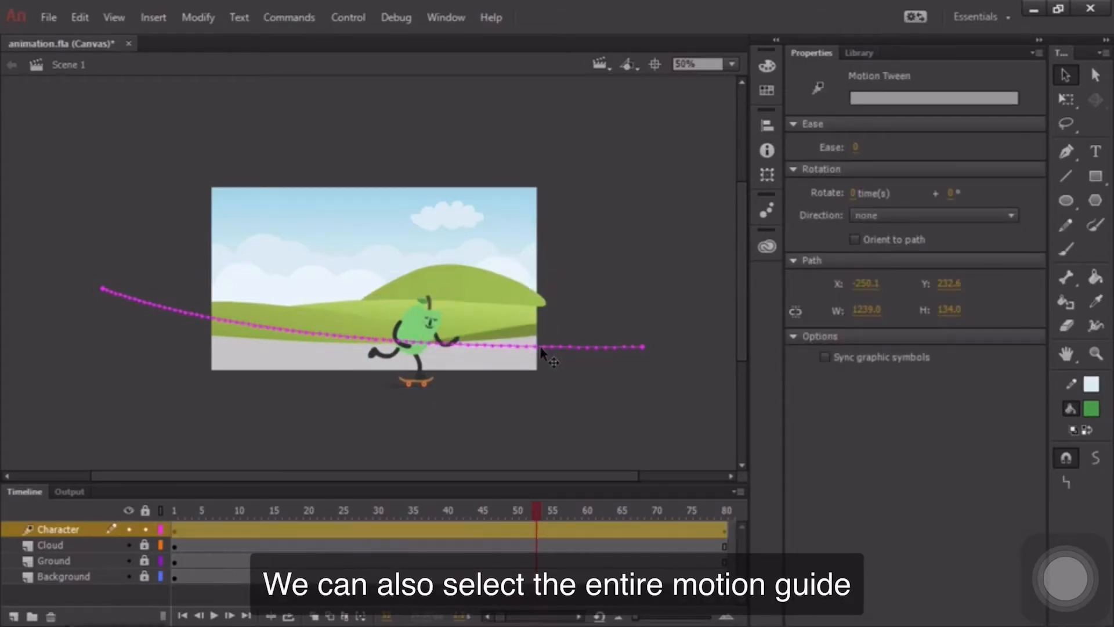
mouse_move(541, 347)
left_mouse_down()
mouse_move(566, 272)
mouse_move(559, 300)
left_mouse_up()
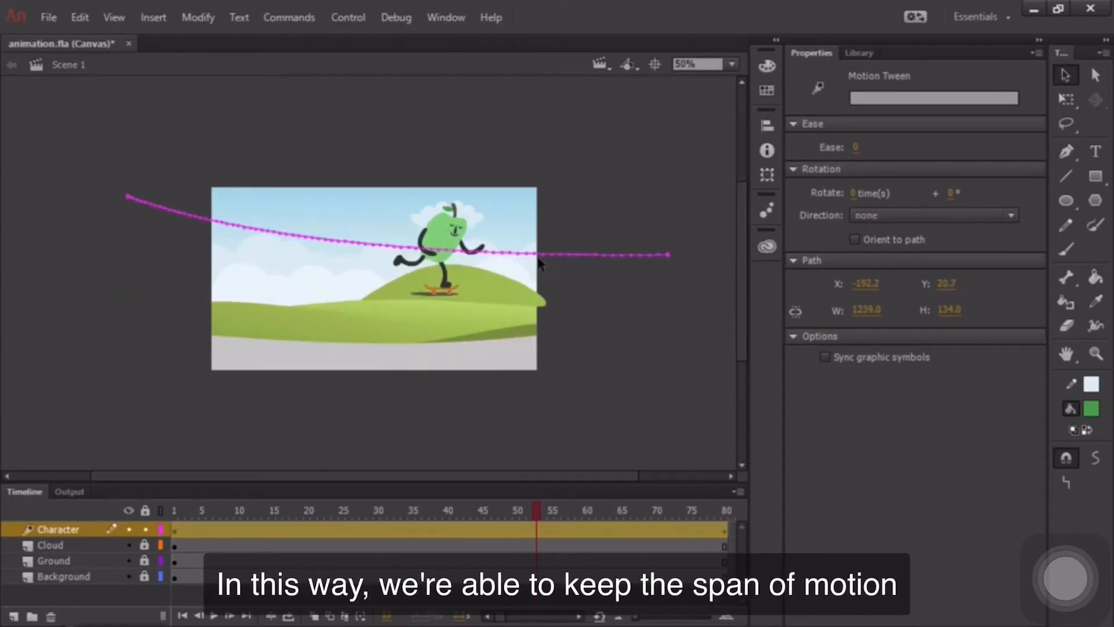
mouse_move(538, 263)
left_mouse_down()
mouse_move(531, 331)
mouse_move(522, 321)
left_mouse_up()
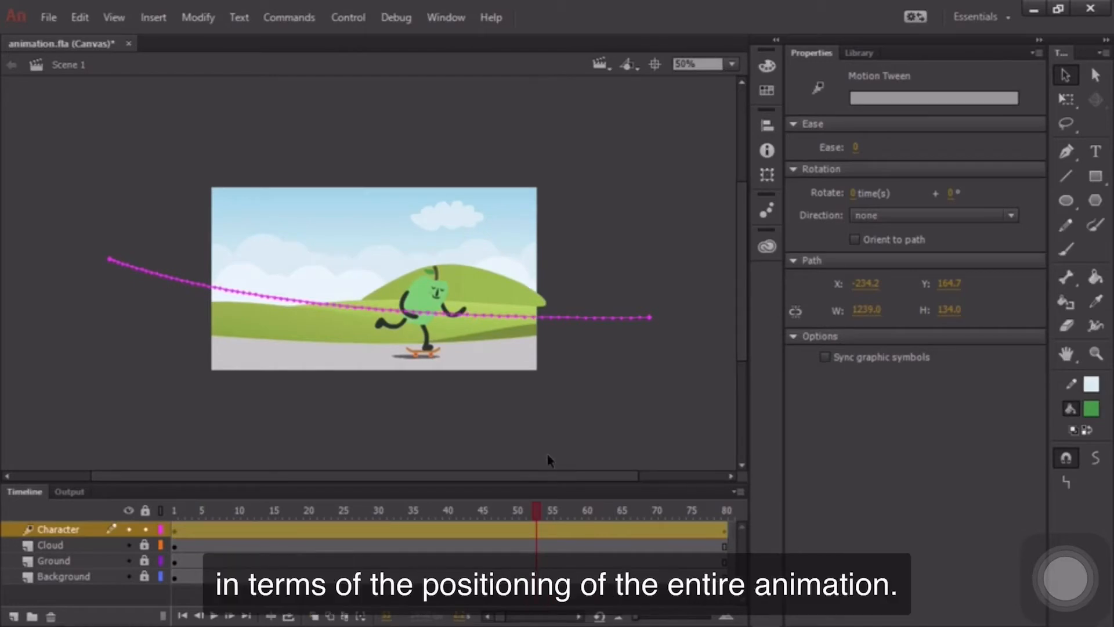
Refine the motion path's curve by bowing its left part further down and raising its right part slightly, checking the character at several frames
left_click_drag(531, 513, 291, 497)
left_click(264, 313)
left_click_drag(241, 295, 181, 324)
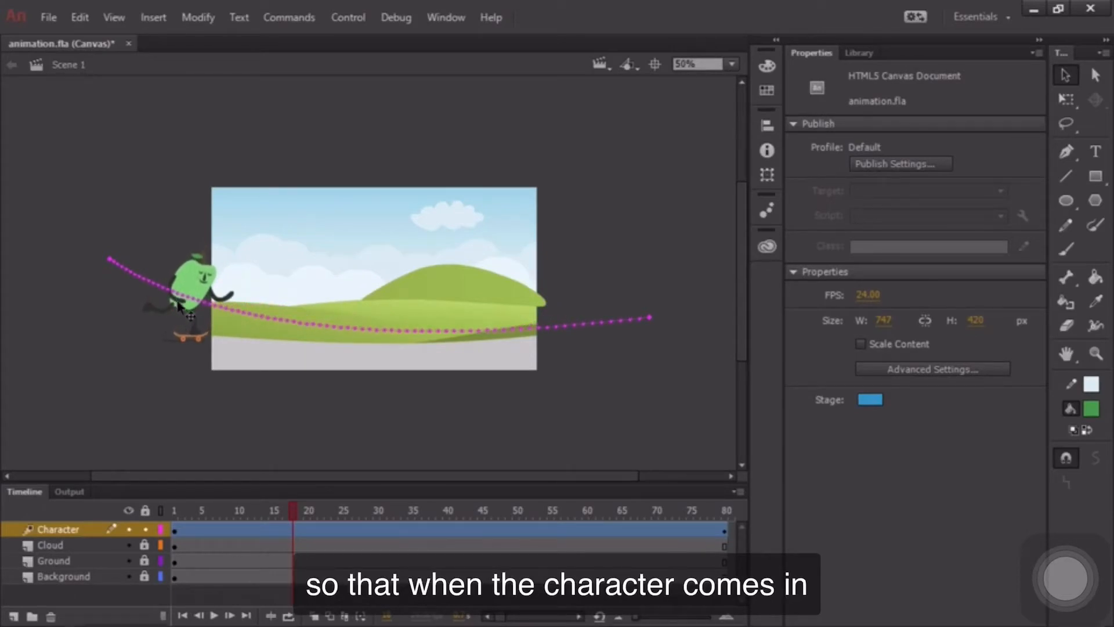
left_click_drag(293, 512, 319, 510)
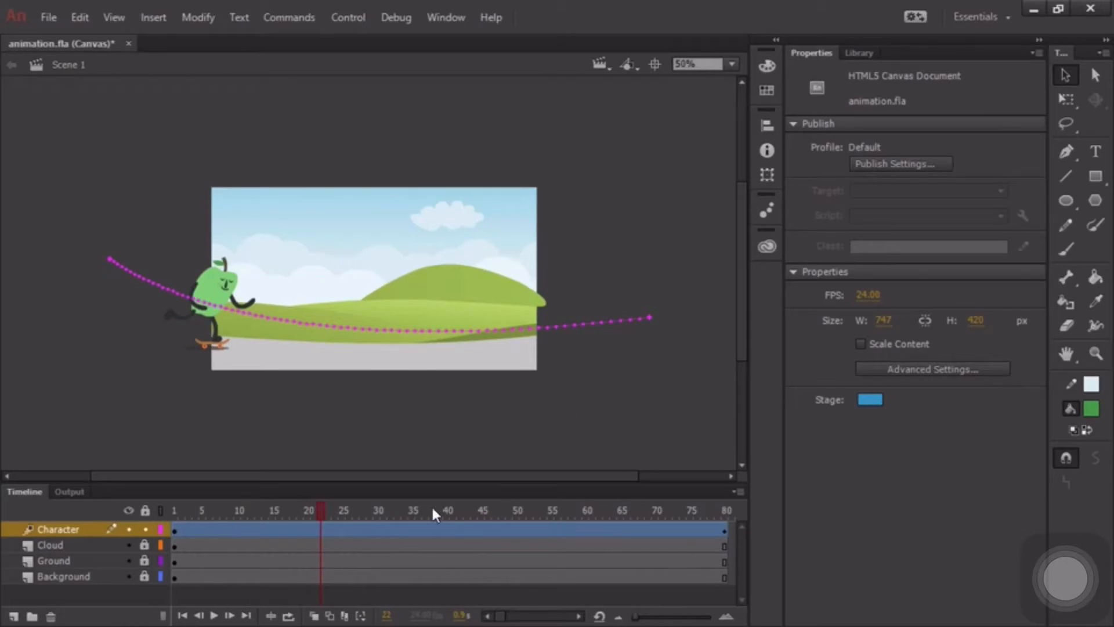
left_click_drag(432, 509, 508, 510)
left_click_drag(502, 331, 492, 318)
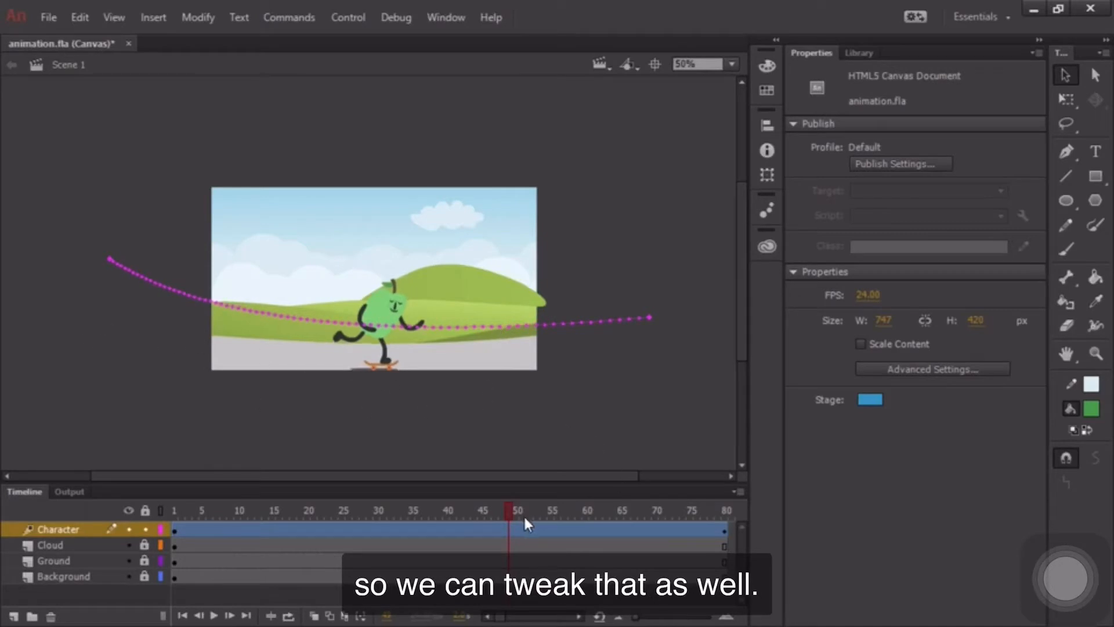
At frame 80, enlarge the character proportionally with Free Transform to about 286 by 293 px
left_click_drag(526, 511, 725, 509)
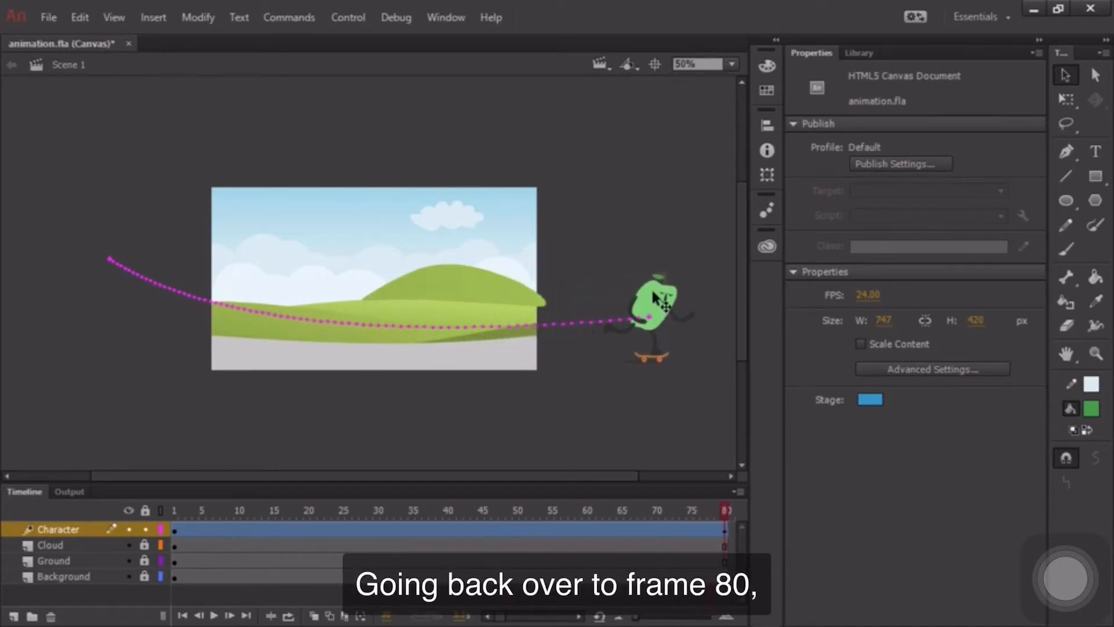
left_click(655, 298)
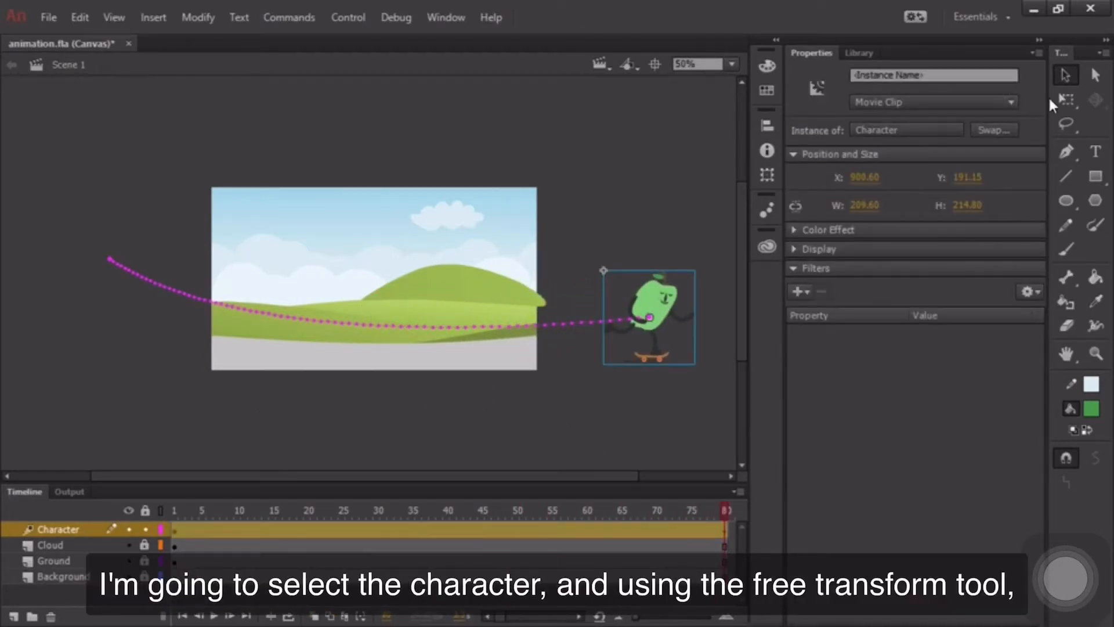
left_click(1065, 99)
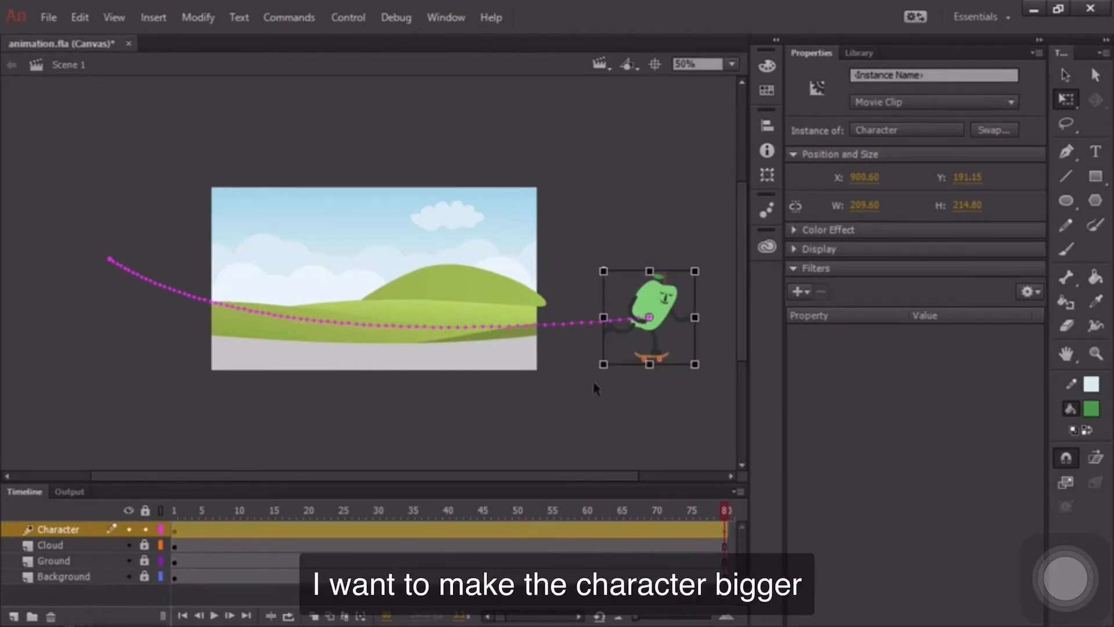
left_click_drag(597, 370, 585, 386)
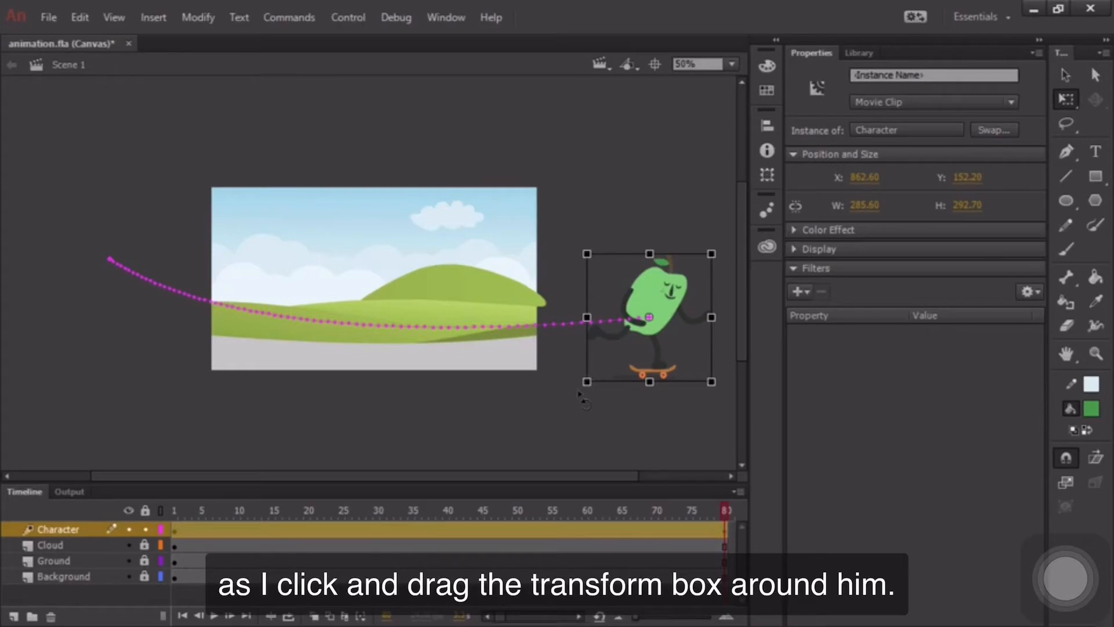
Scrub and play the character's tween in the timeline to preview the movement and growth
left_click_drag(206, 513, 732, 479)
left_click(209, 529)
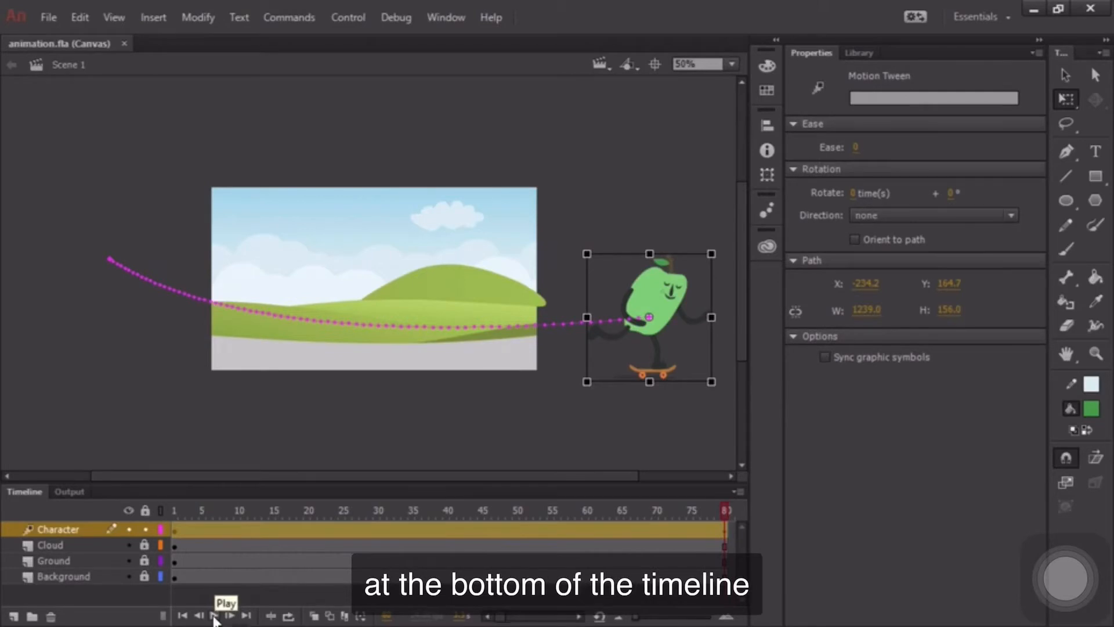
left_click(214, 616)
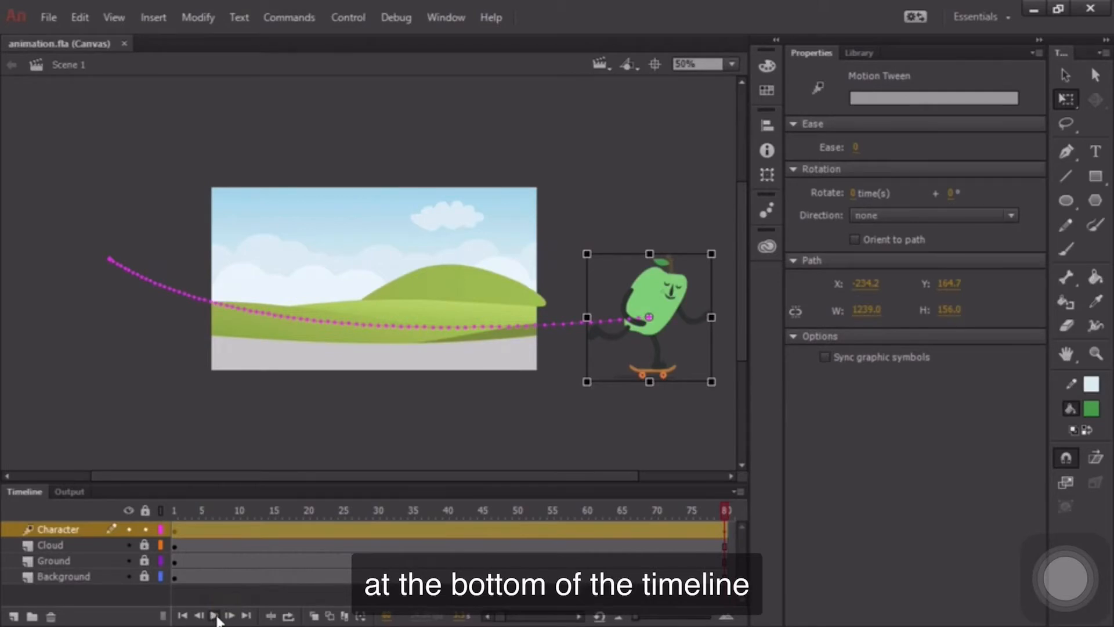
left_click(272, 531)
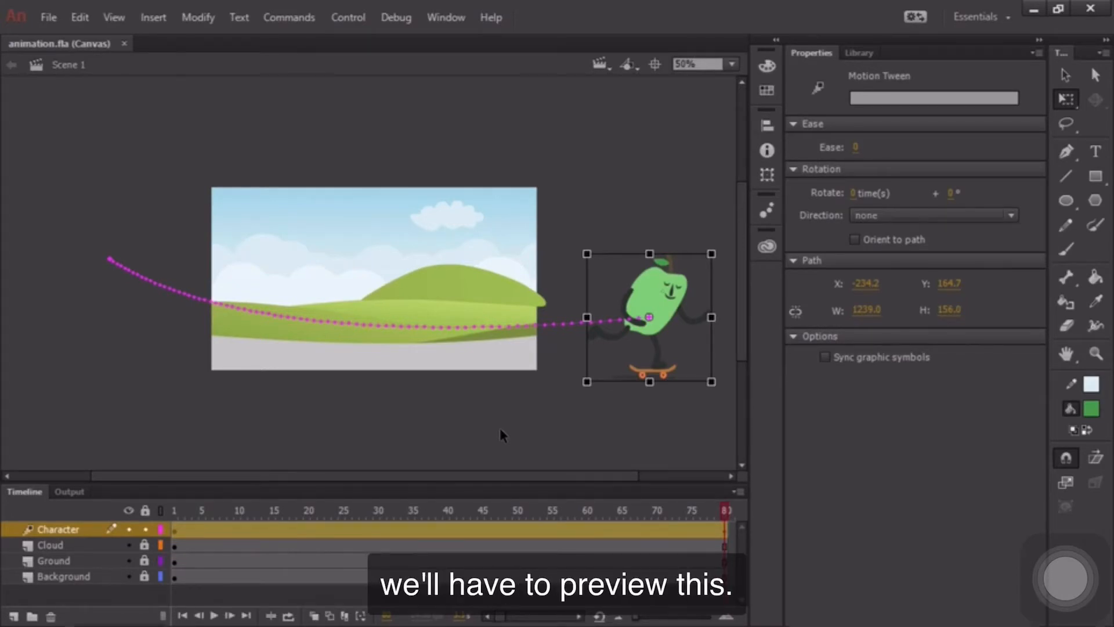
Test the animation in the browser, close the preview and return to the timeline
left_click(347, 18)
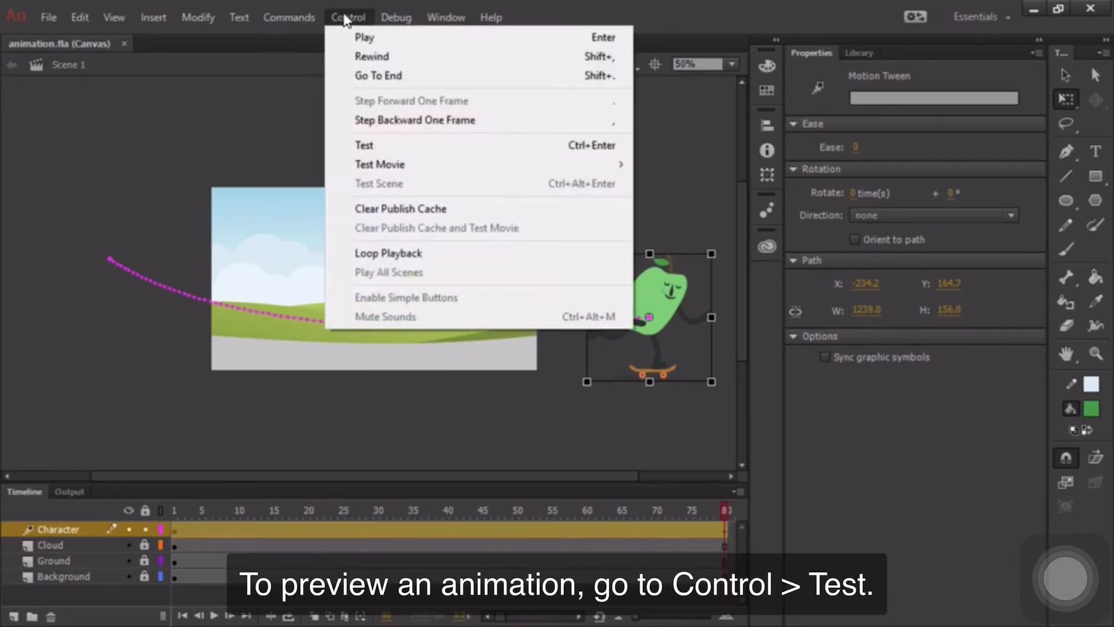
left_click(447, 150)
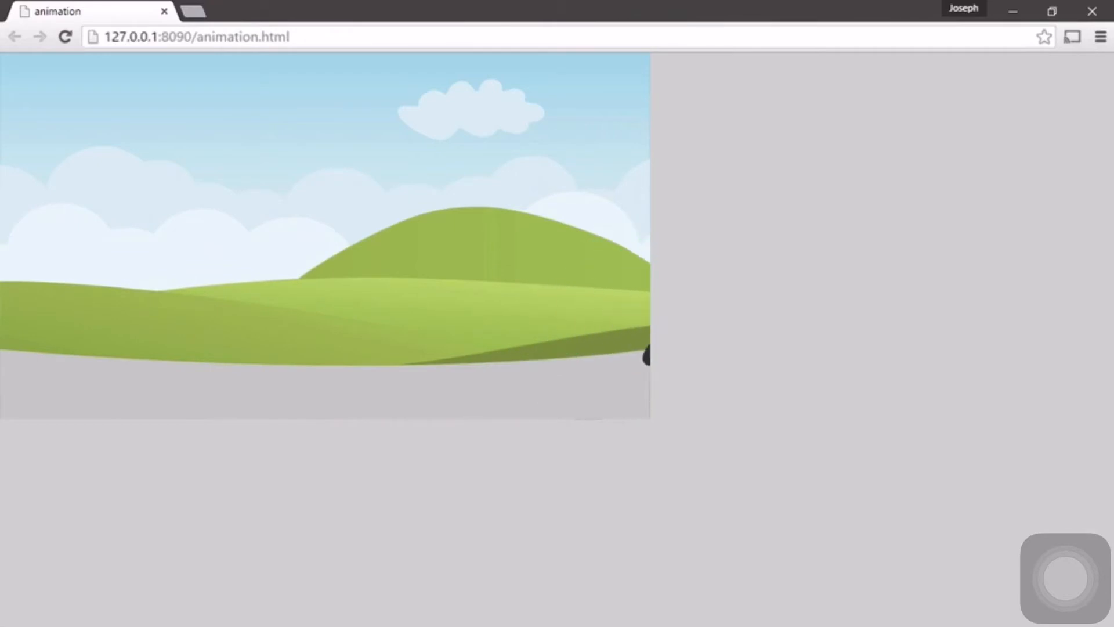
left_click(1092, 11)
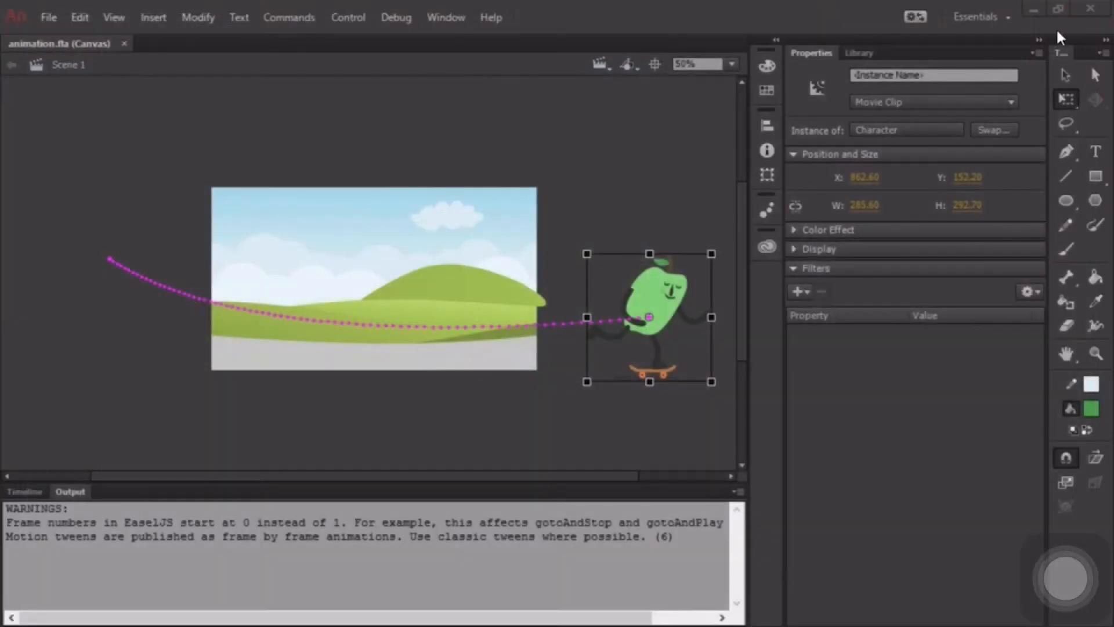
left_click(22, 492)
Enlarge the timeline area and open the Character layer's tween in the motion editor
left_click(356, 456)
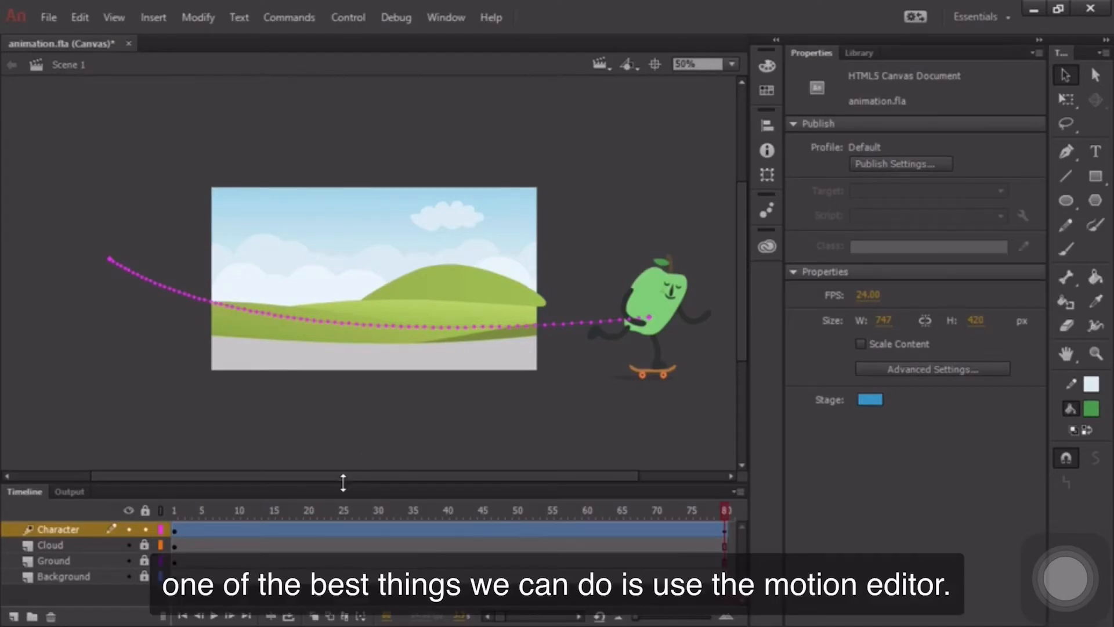
left_click_drag(342, 481, 325, 330)
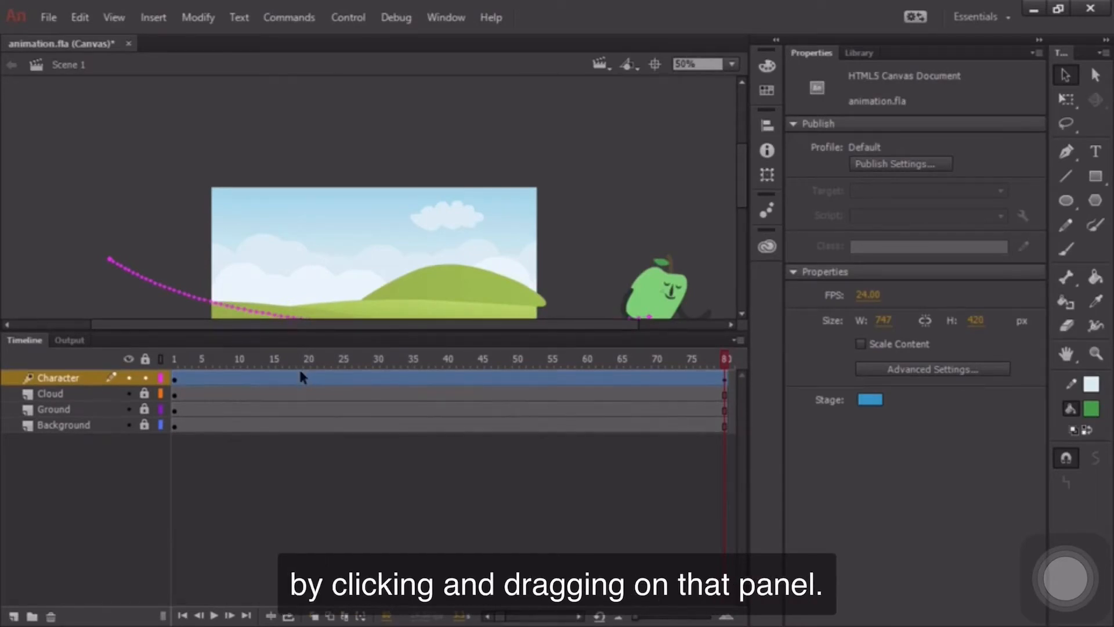
left_click(652, 61)
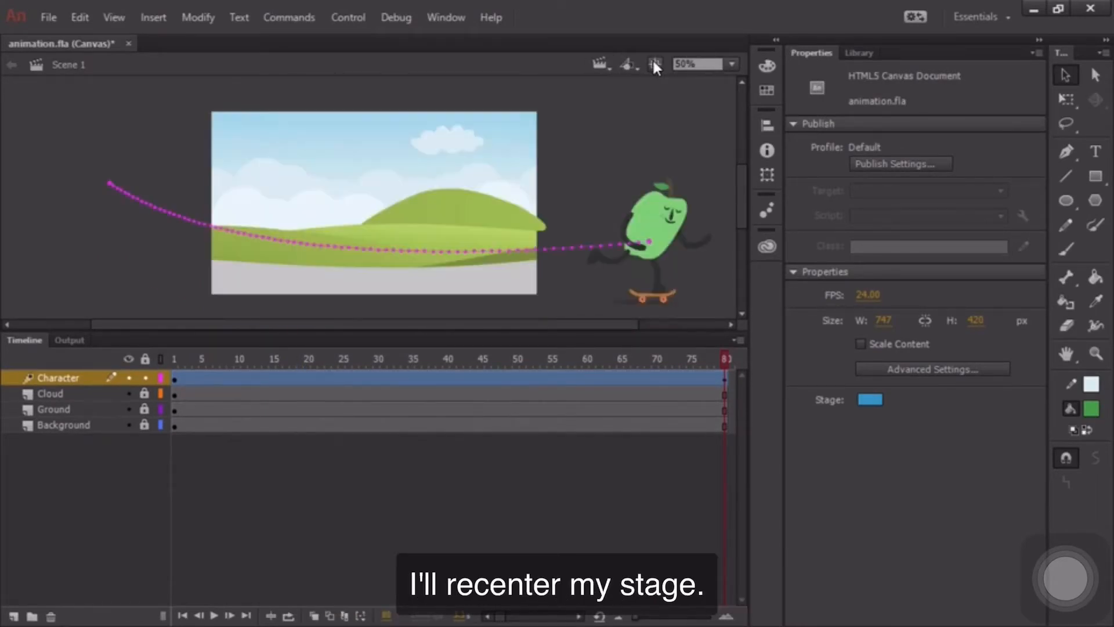
double_click(300, 369)
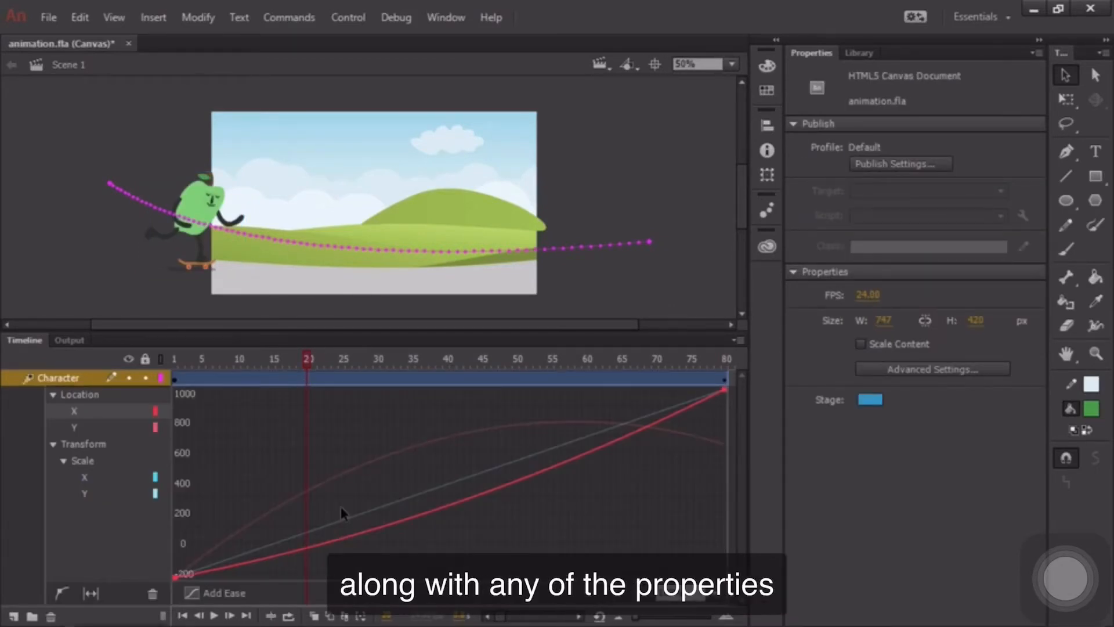
Examine the motion editor curves for the character's Location Y, Scale X and Scale Y
left_click(89, 426)
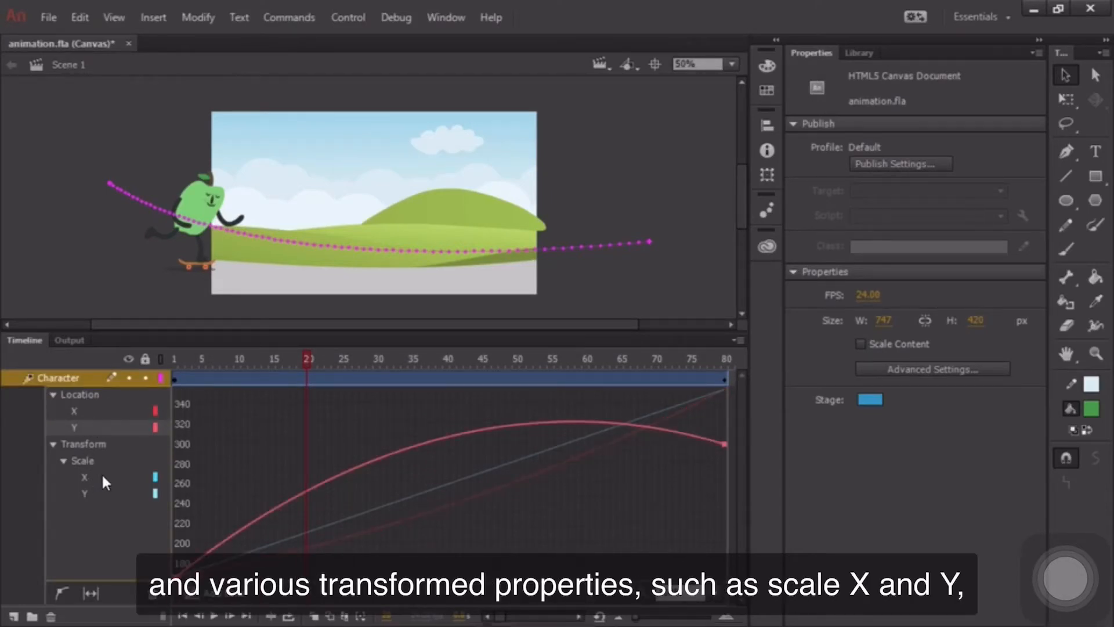
left_click(105, 473)
left_click(100, 490)
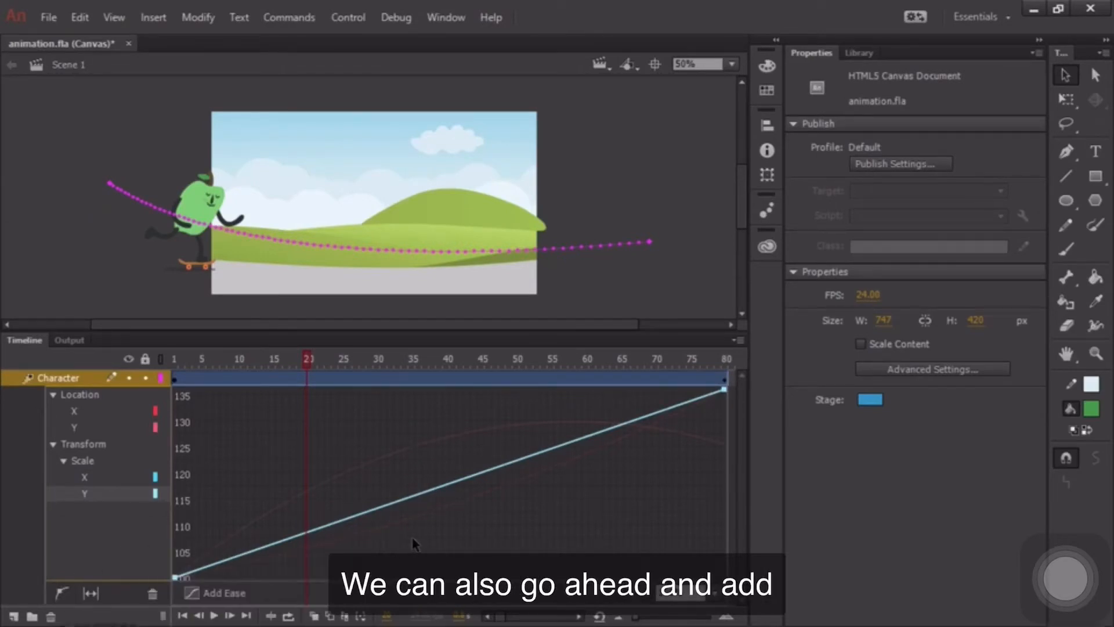
Apply the Medium ease from the Stop and Start presets to the character's Scale Y curve
left_click(214, 595)
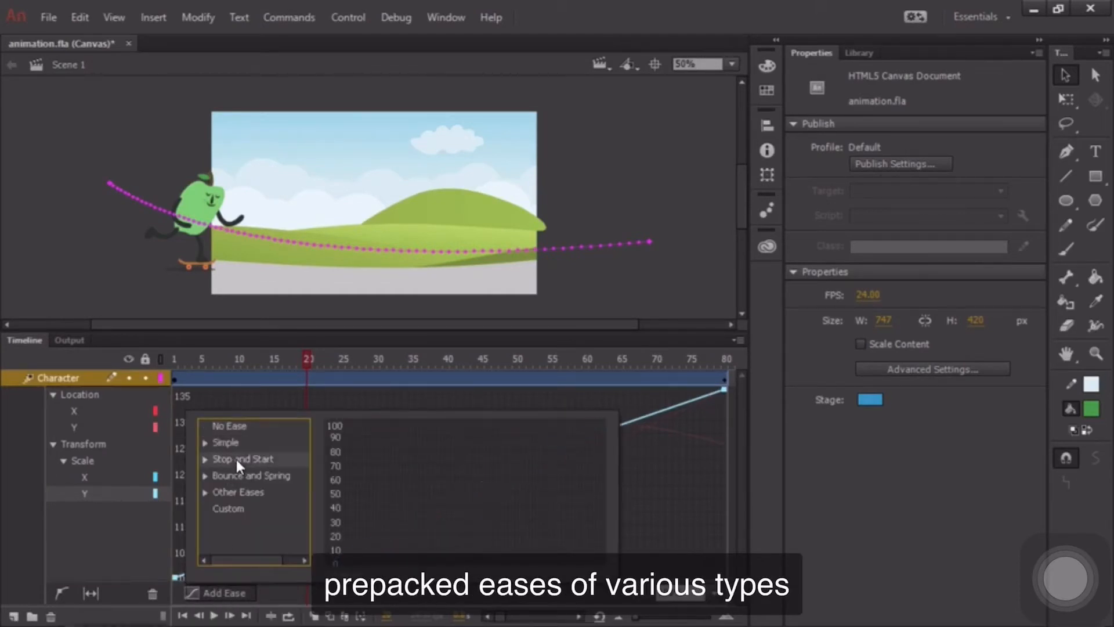
left_click(207, 459)
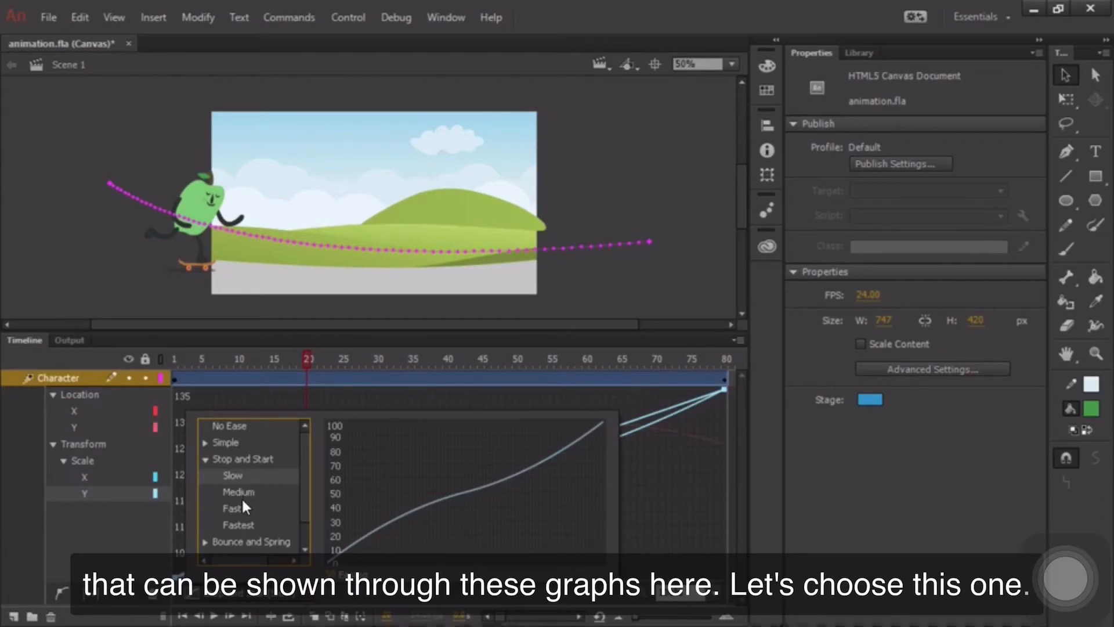
left_click(235, 491)
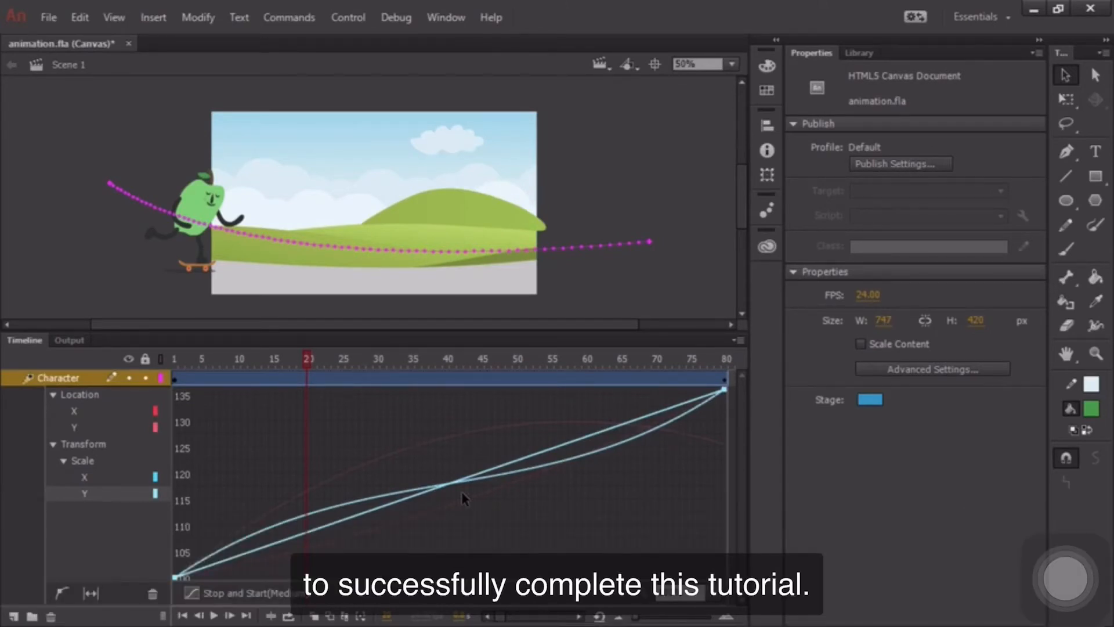
Close the motion editor and shrink the timeline area, restore the stage view to 100% and save the document
double_click(336, 380)
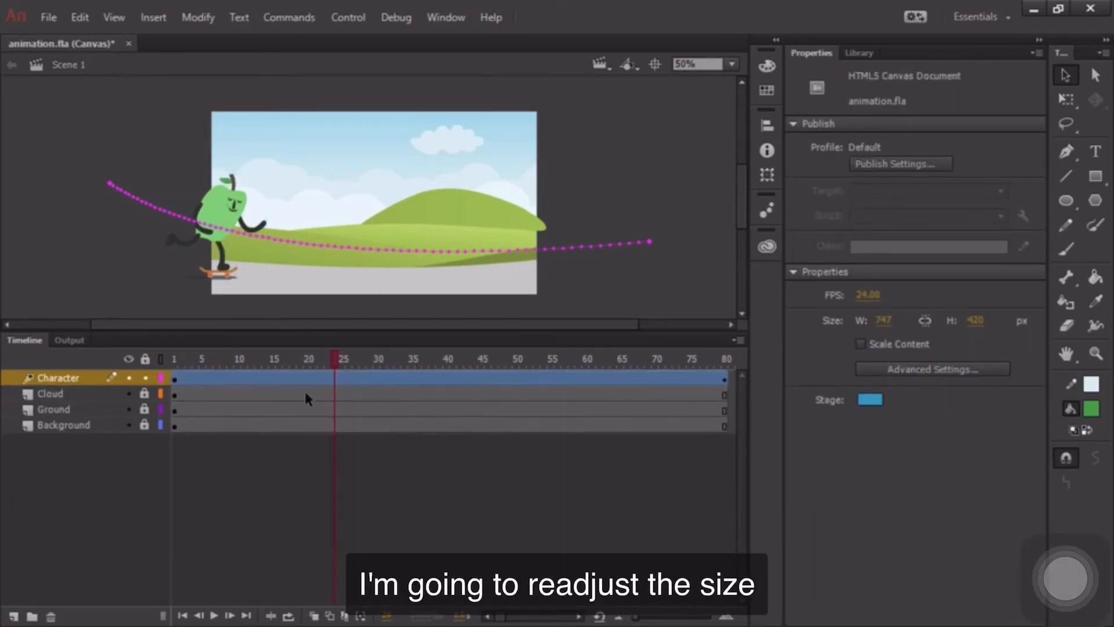
left_click_drag(310, 332, 318, 497)
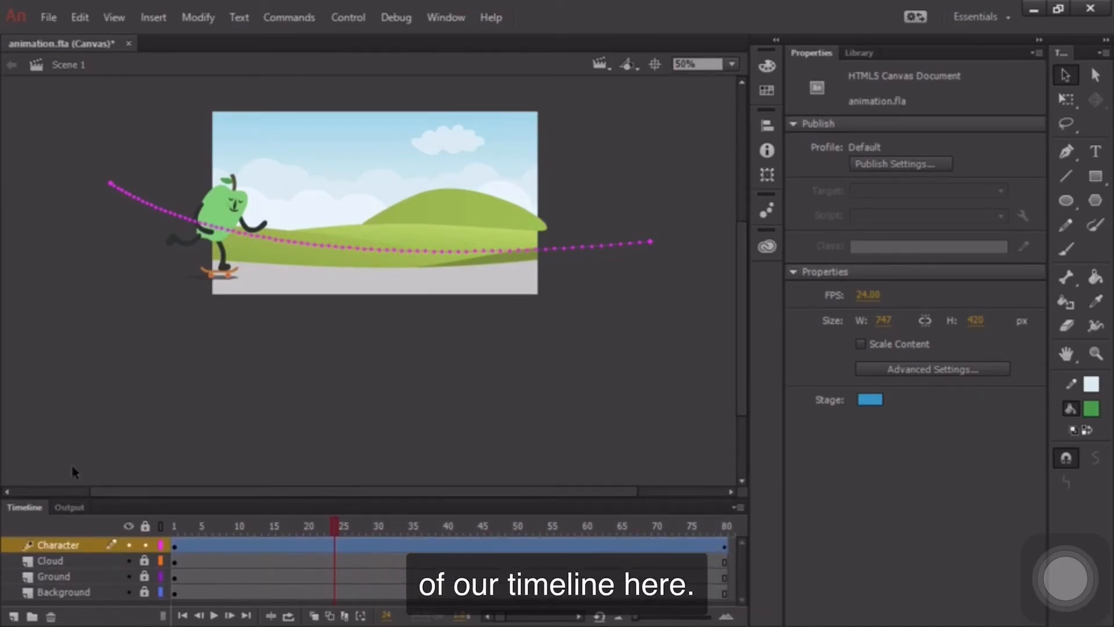
left_click(707, 63)
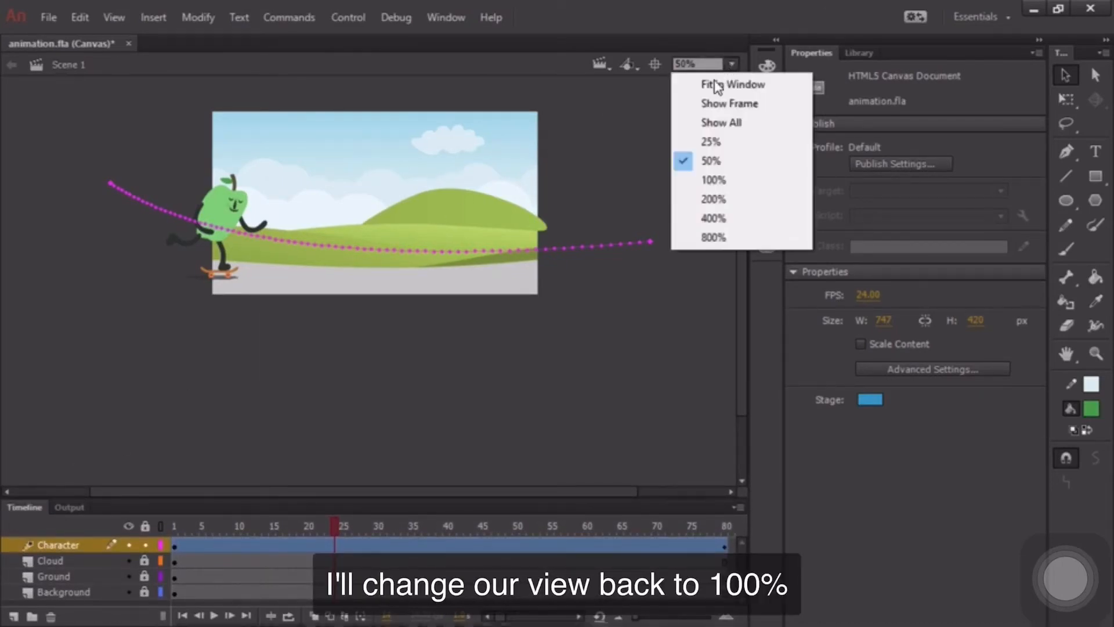
left_click(730, 179)
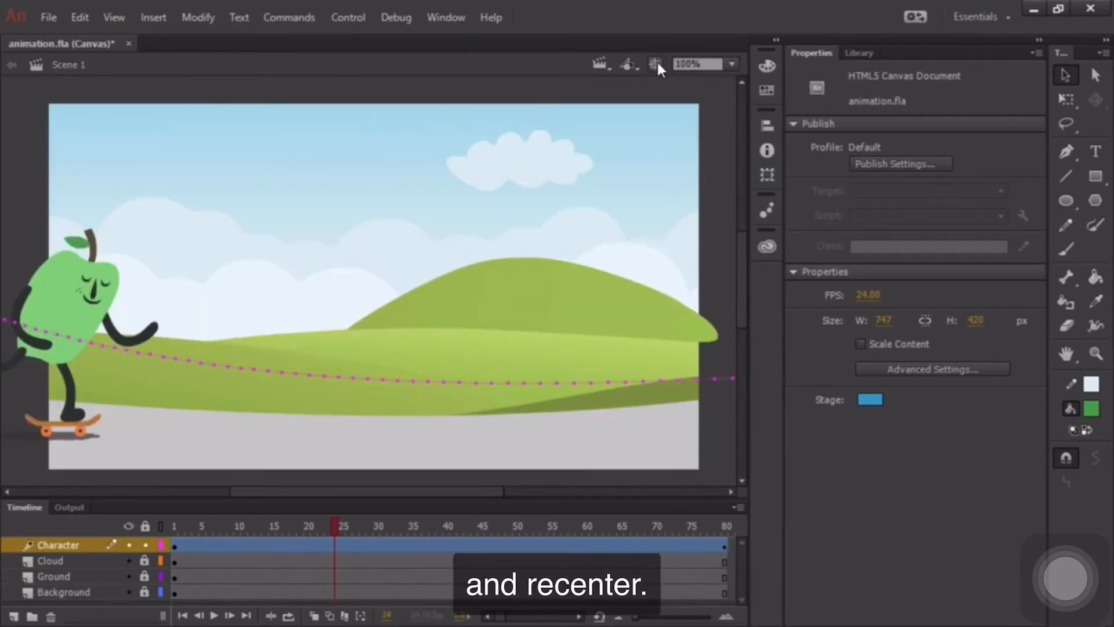
key("ctrl+s")
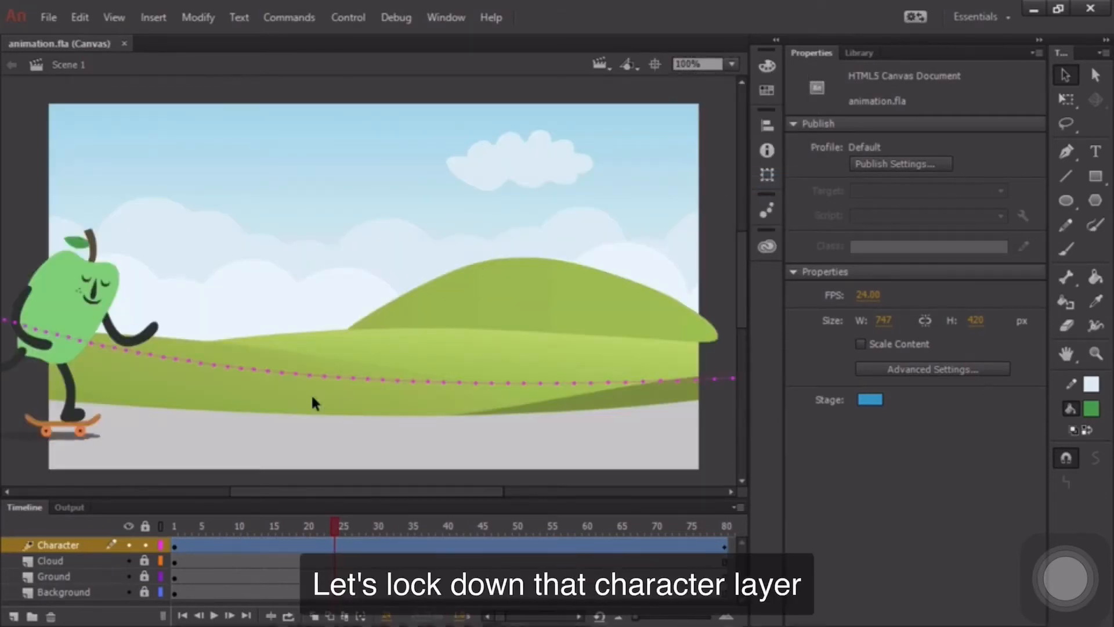
Lock the Character layer, unlock the Cloud layer and add a shape tween across the cloud's frames
left_click(144, 545)
left_click(144, 560)
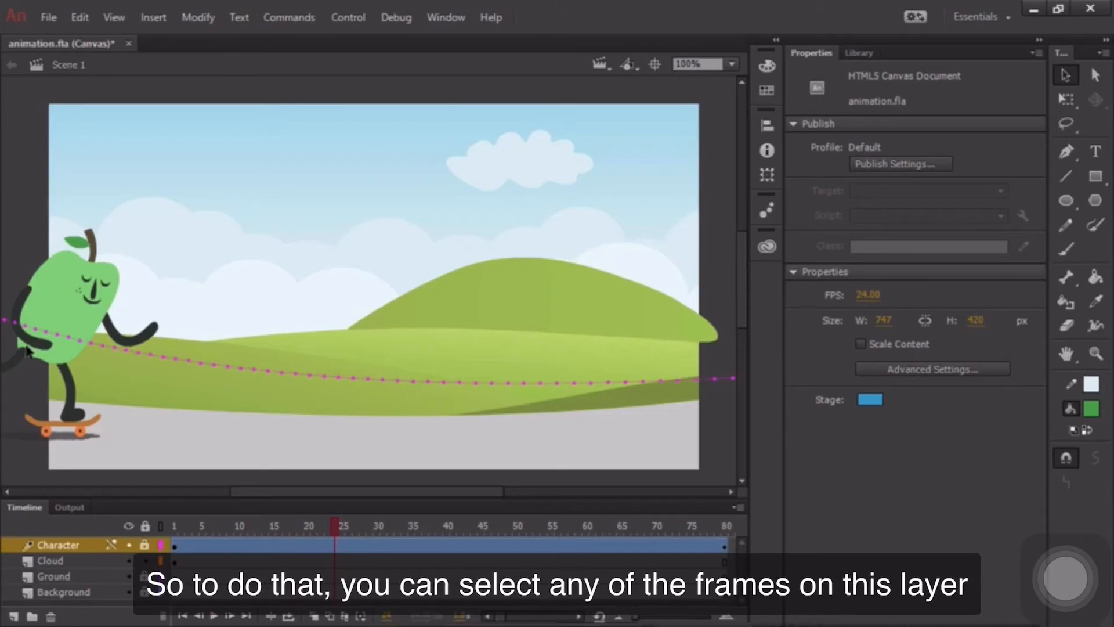
left_click(364, 561)
left_click(576, 561)
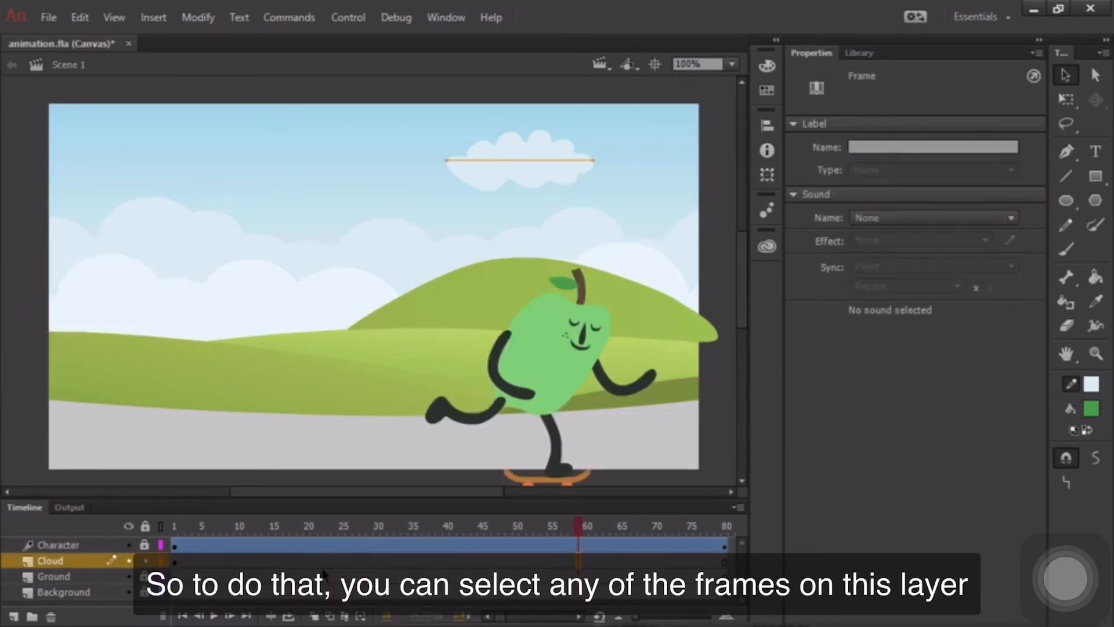
left_click(325, 561)
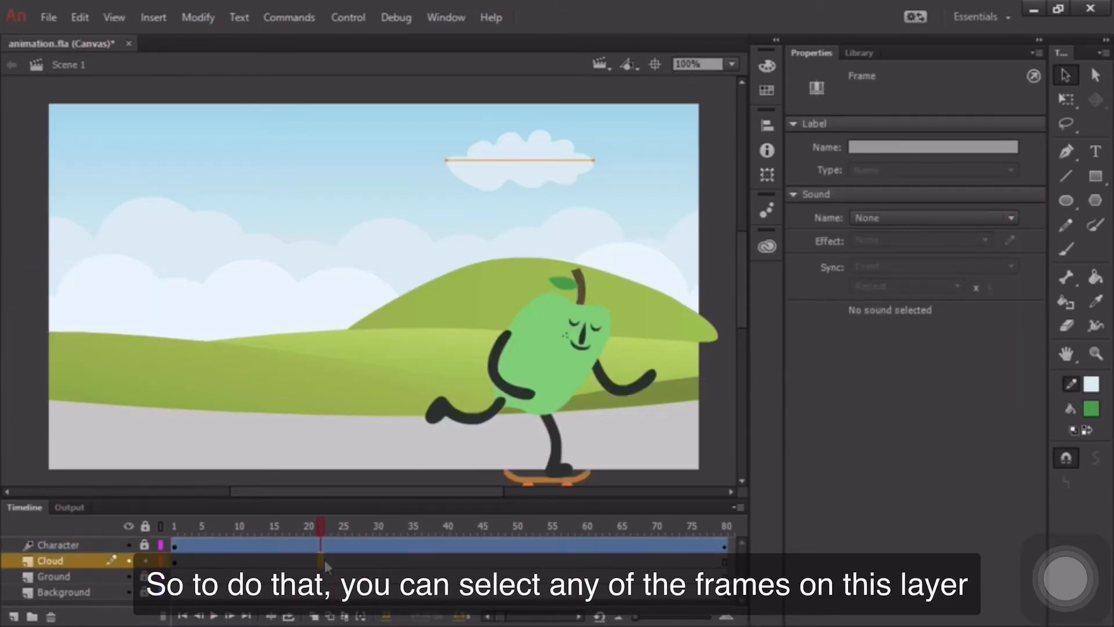
left_click(154, 17)
left_click(215, 82)
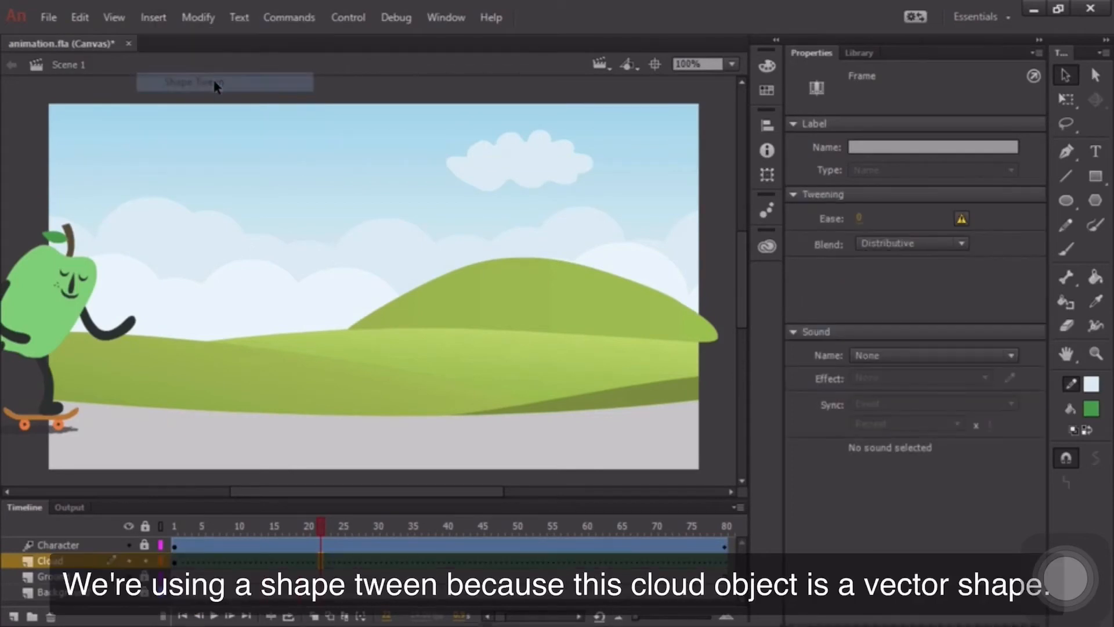
left_click(522, 164)
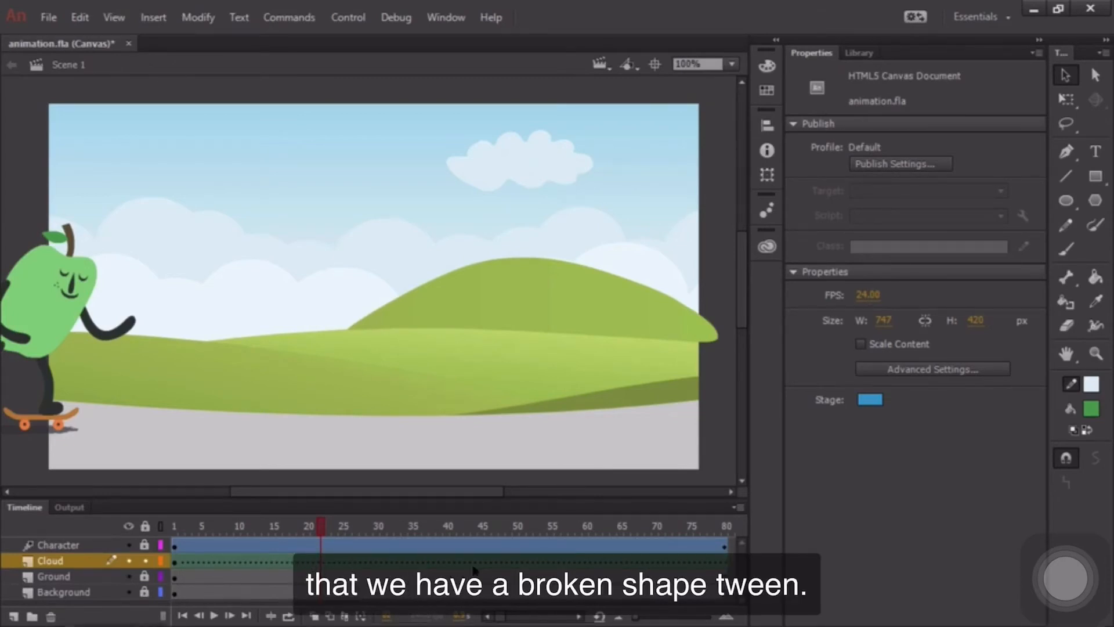
Insert a keyframe at frame 80 of the Cloud layer and move the cloud horizontally left to about X 231
left_click(724, 561)
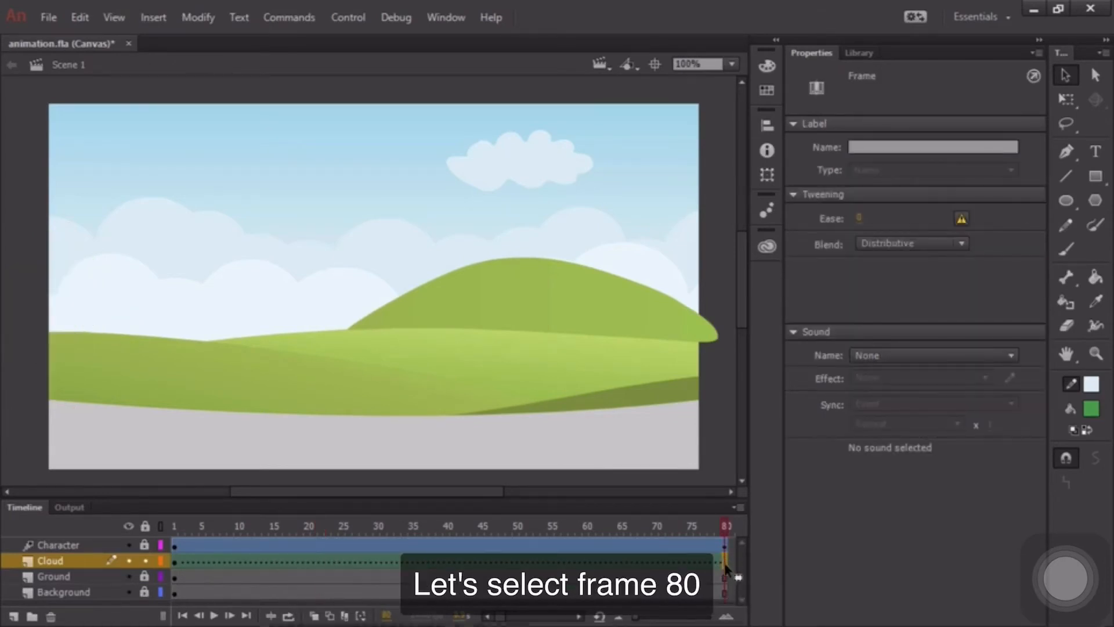
left_click(152, 18)
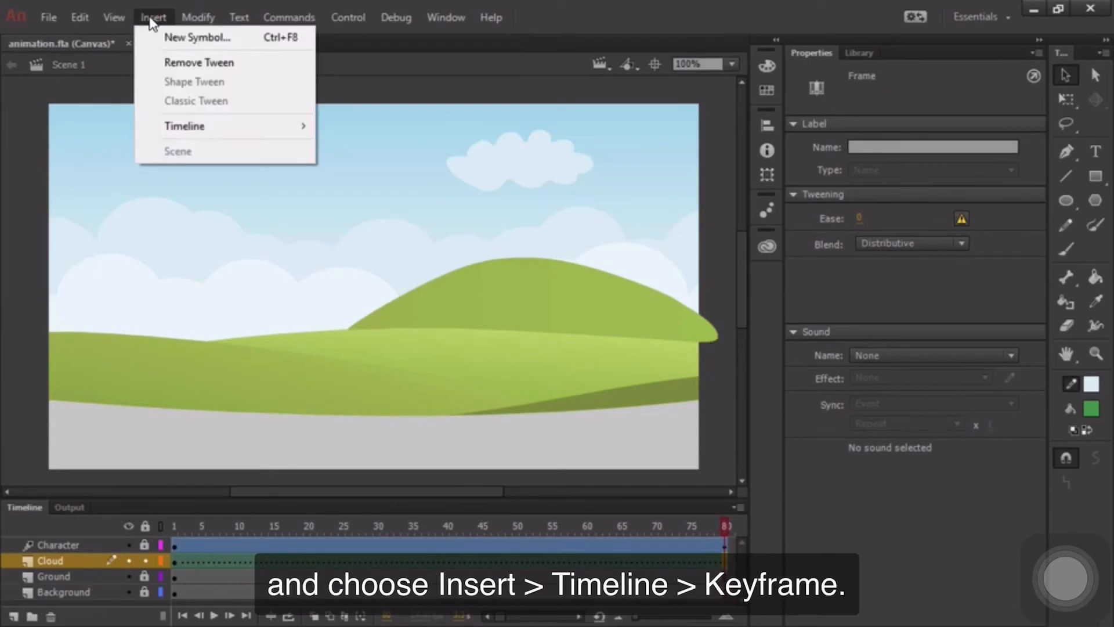
mouse_move(210, 123)
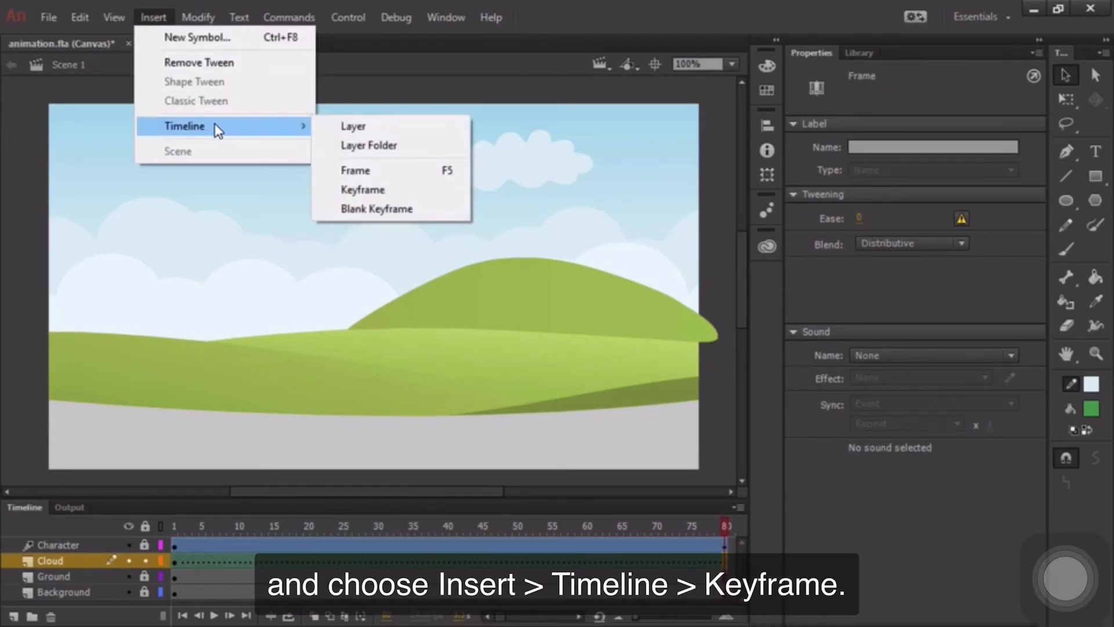
left_click(385, 187)
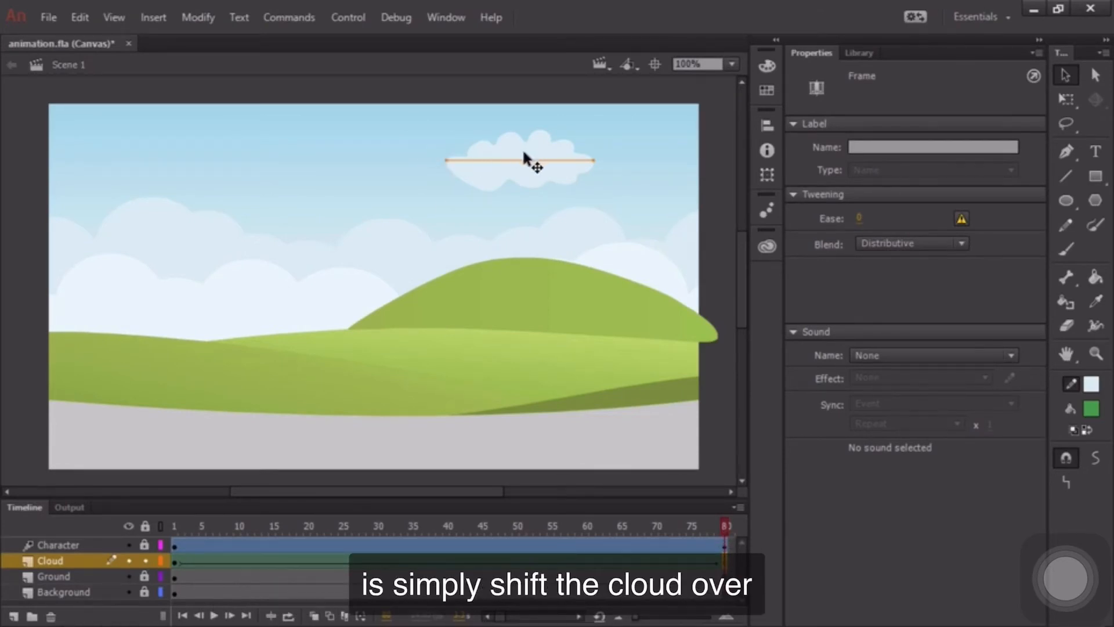
left_click_drag(527, 162, 325, 160)
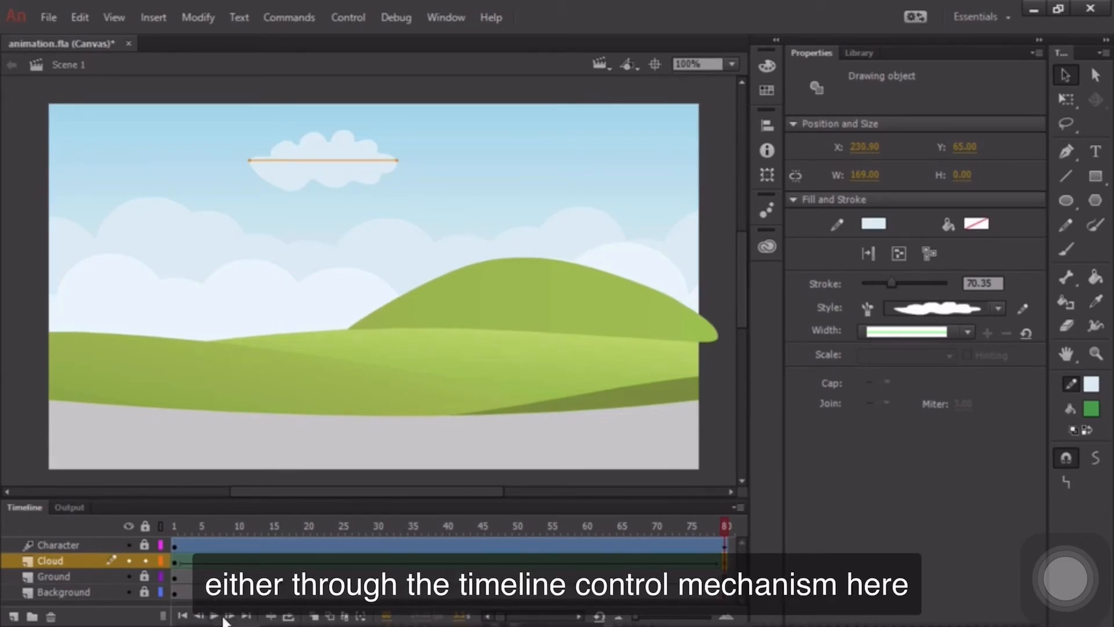
Test the animation with the moving cloud in the browser, close the preview and save the document
left_click(349, 18)
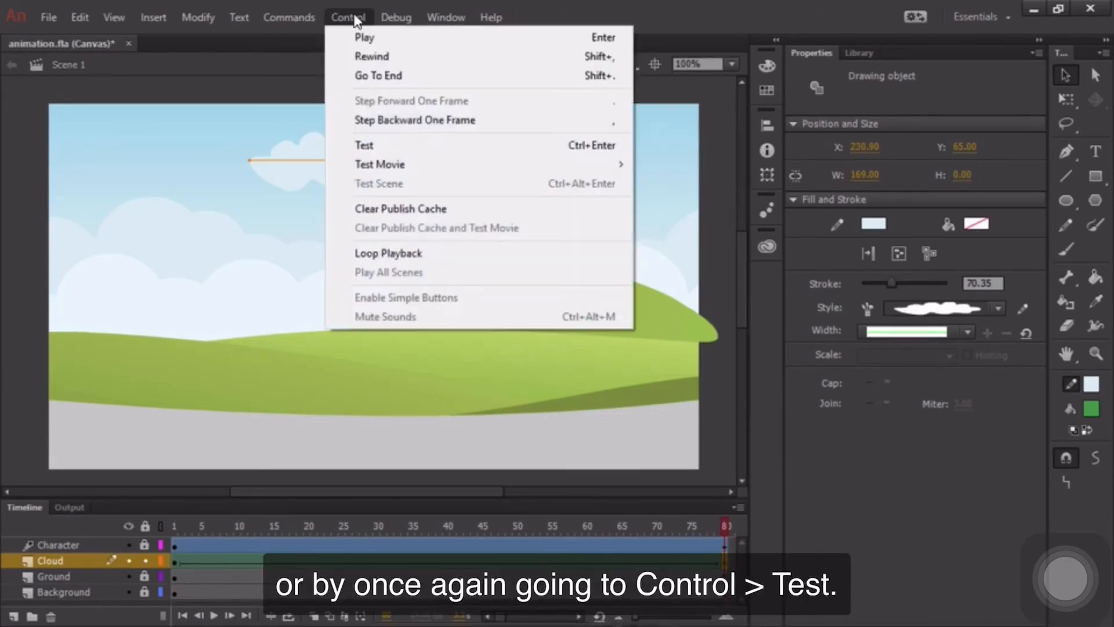
left_click(394, 146)
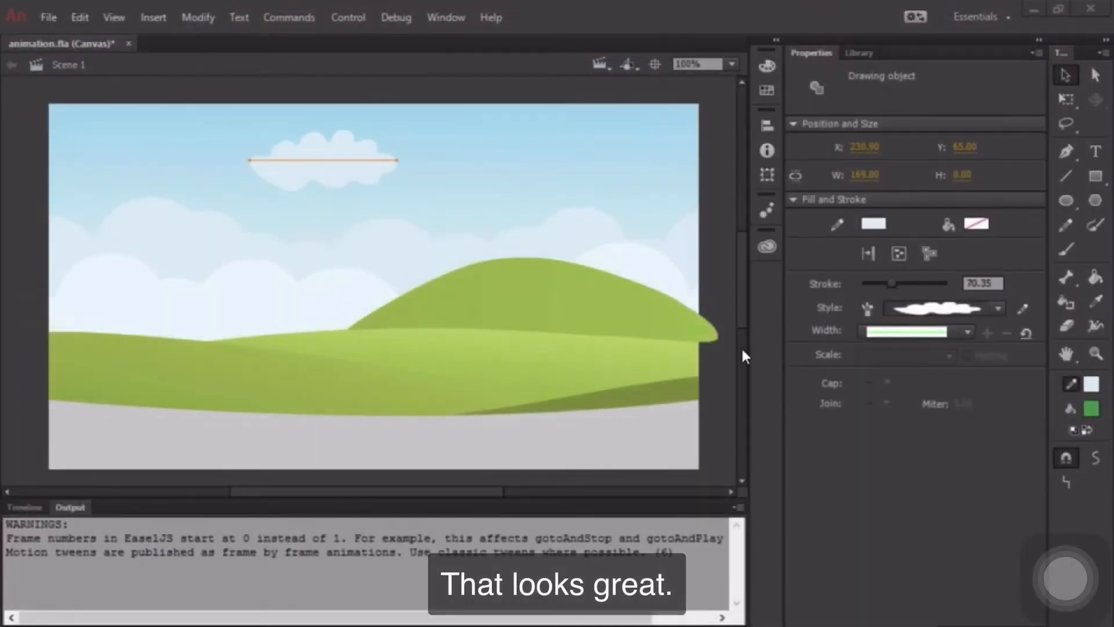
left_click(48, 17)
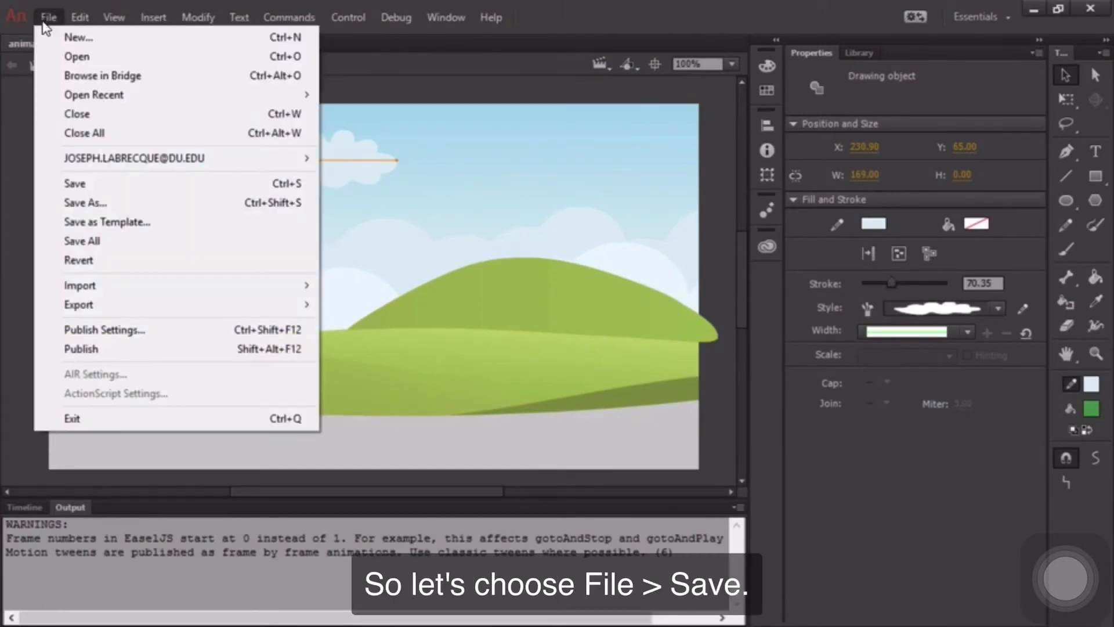
left_click(134, 185)
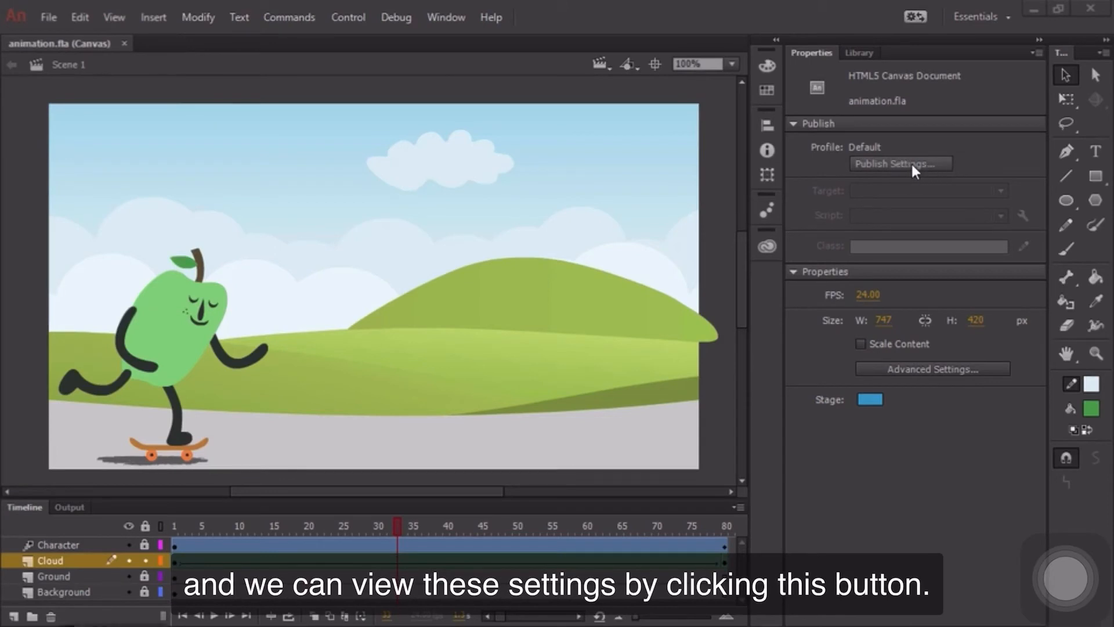
Publish the animation with timeline looping off and the OAM Package format enabled as animation.oam, and accept the publish settings
left_click(889, 163)
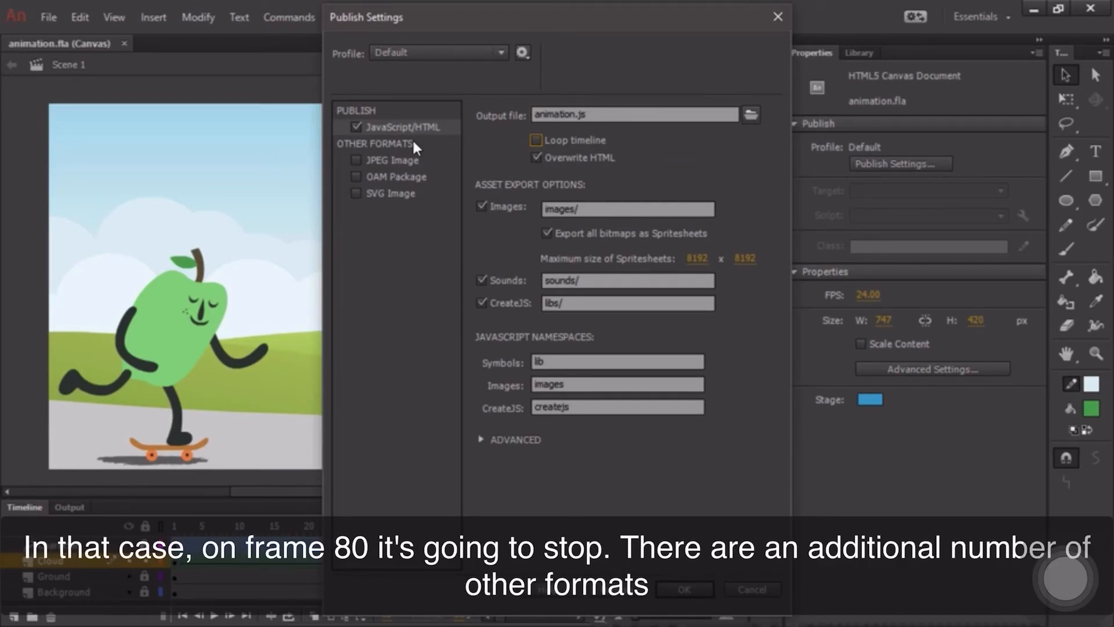
left_click(392, 177)
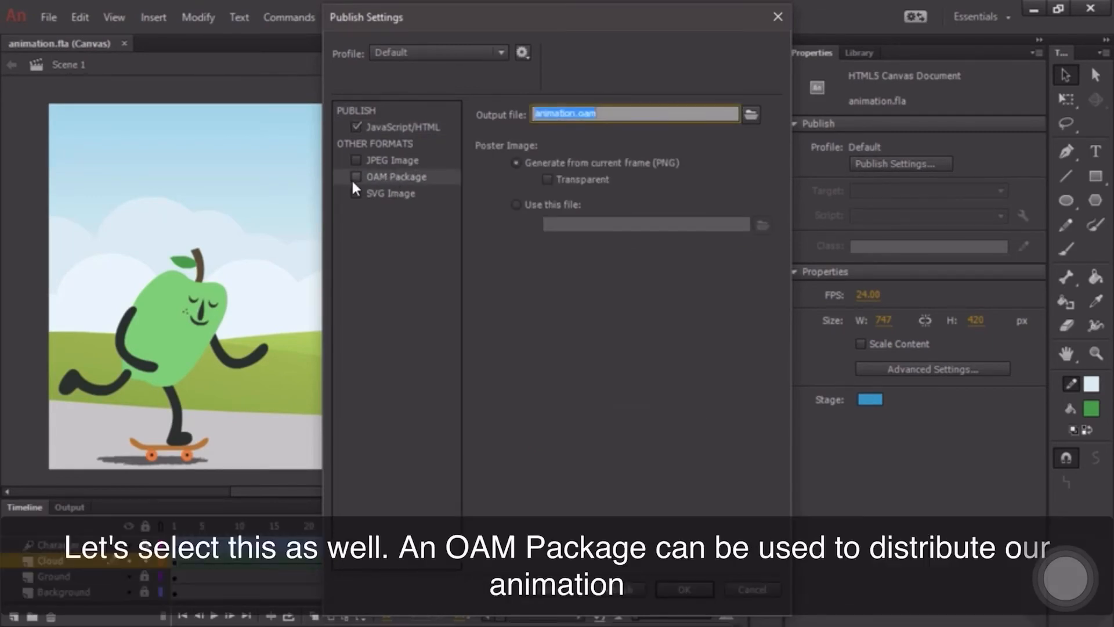
left_click(354, 179)
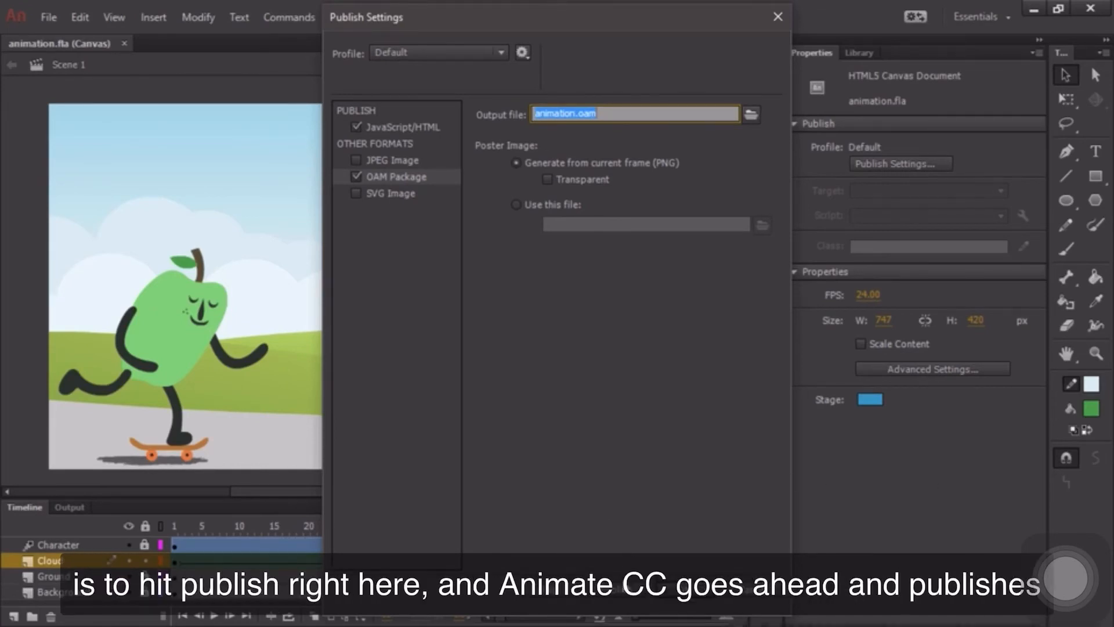
left_click(621, 592)
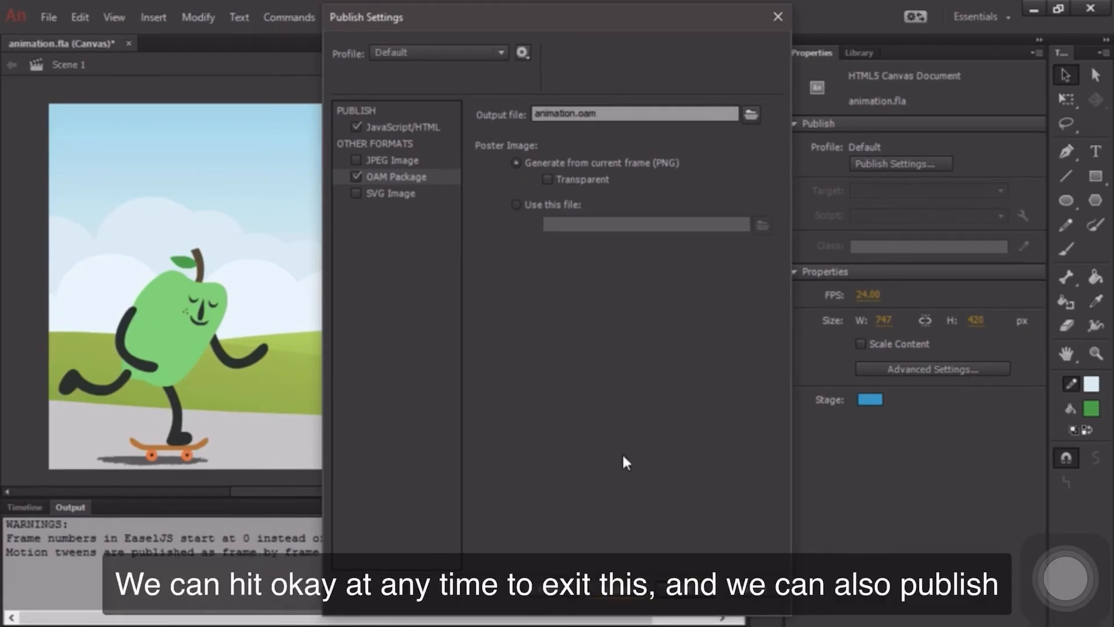
left_click(689, 598)
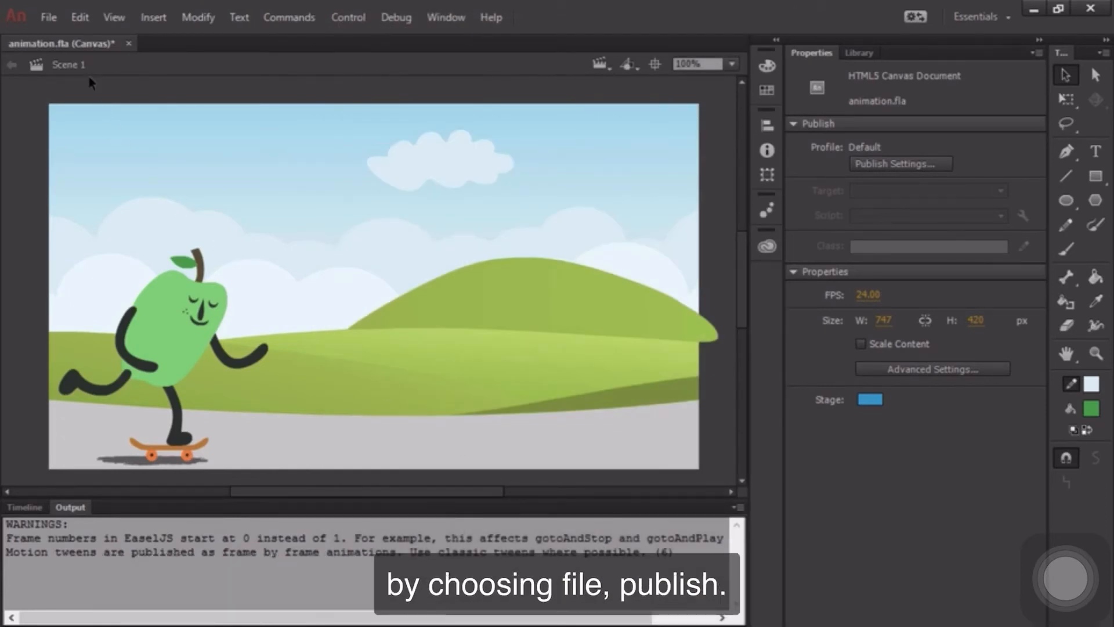
Publish the animation again directly from the document and save the file
left_click(47, 16)
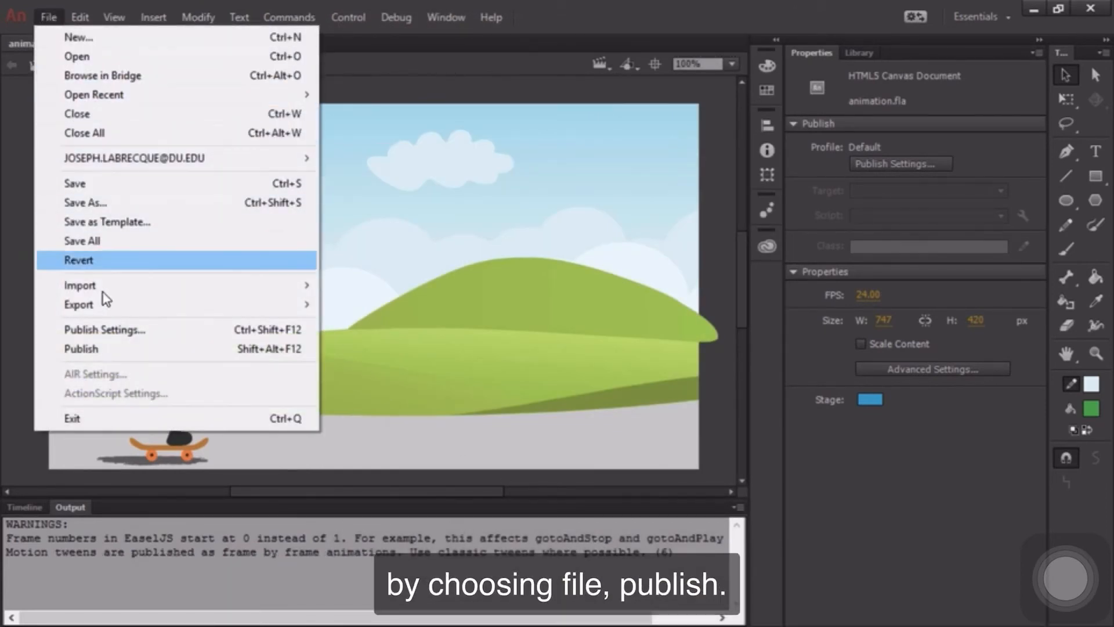
left_click(115, 349)
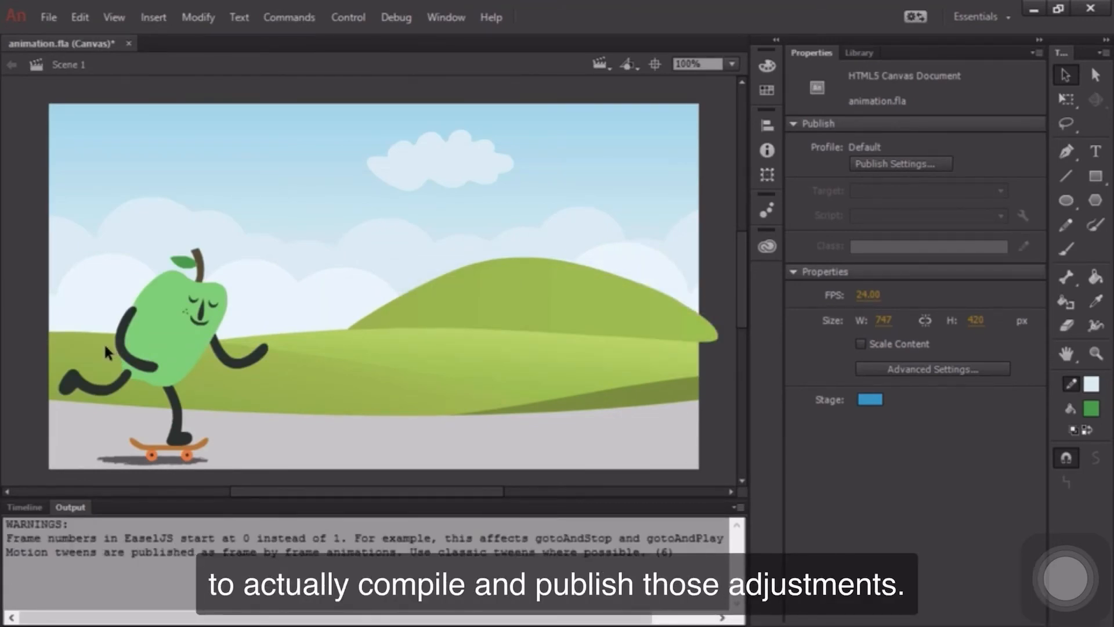
key("ctrl+s")
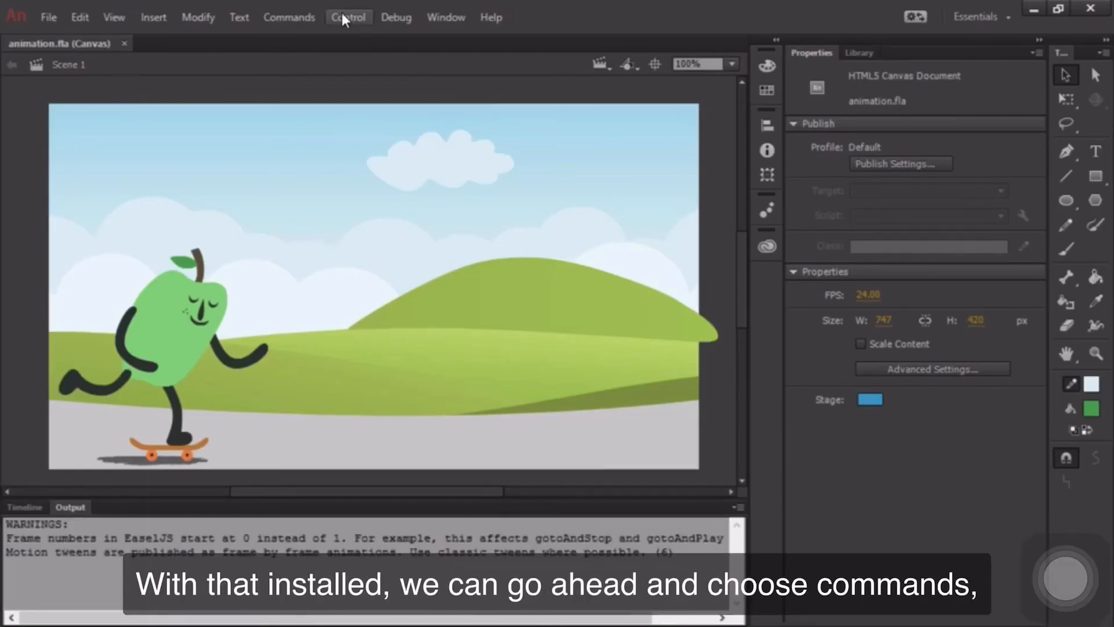
Convert the document to the Custom: SnapSVGAnimator format, saved as animation_Custom.fla
left_click(291, 18)
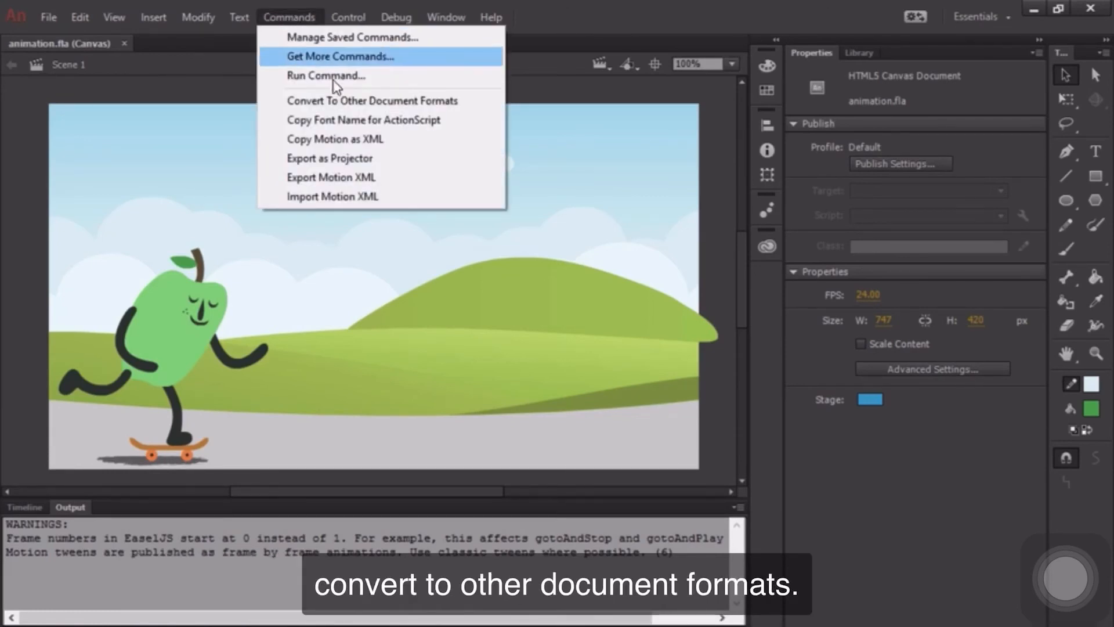
left_click(402, 103)
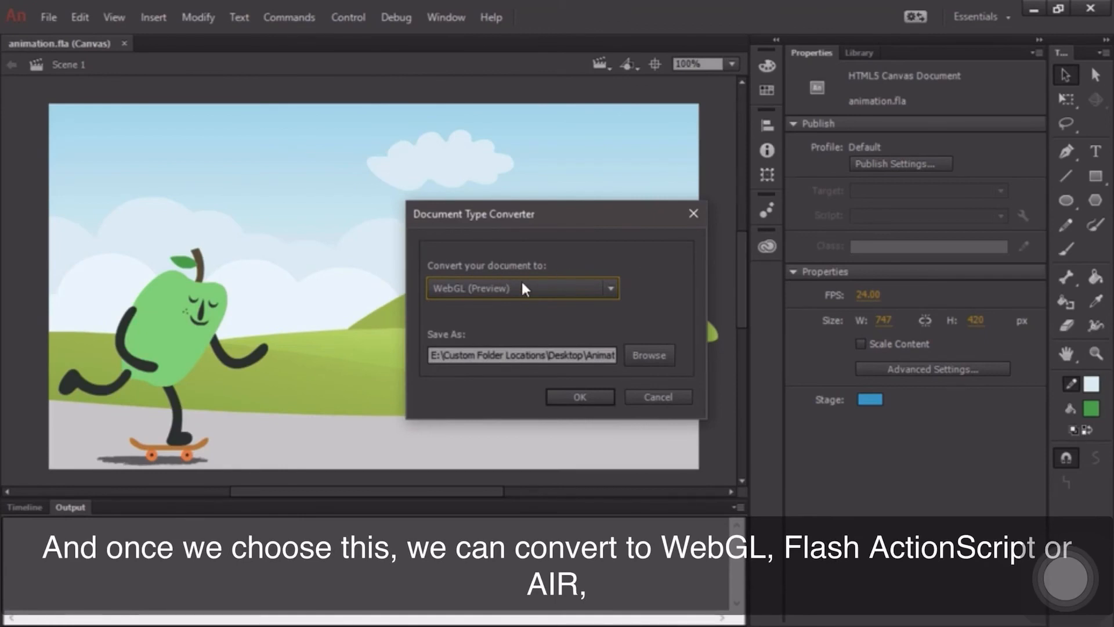
left_click(612, 287)
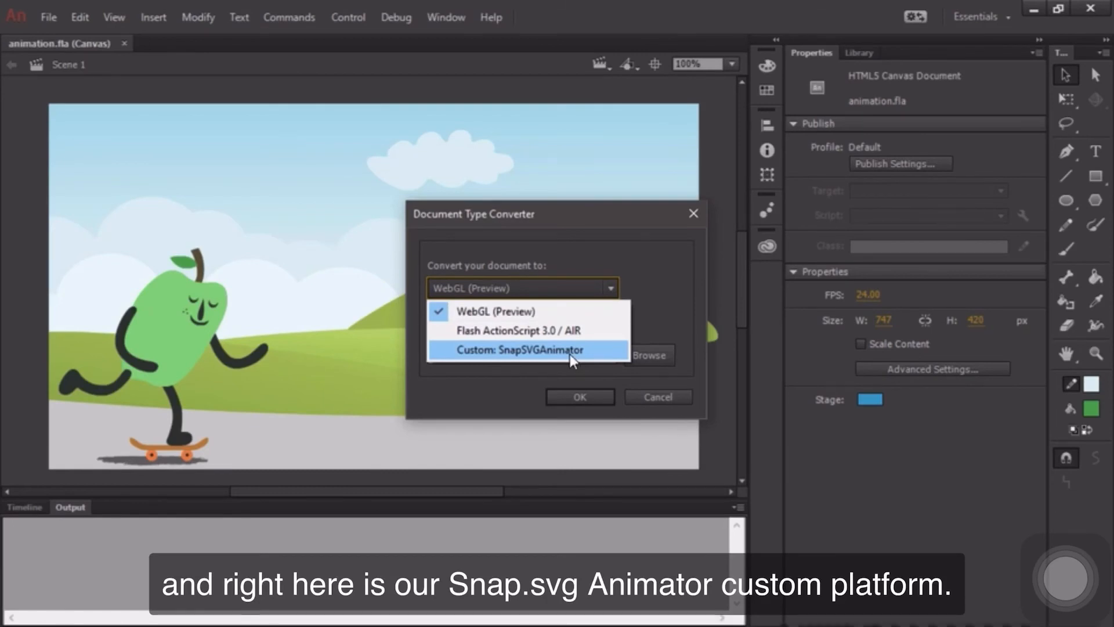
left_click(533, 349)
left_click_drag(558, 355, 628, 354)
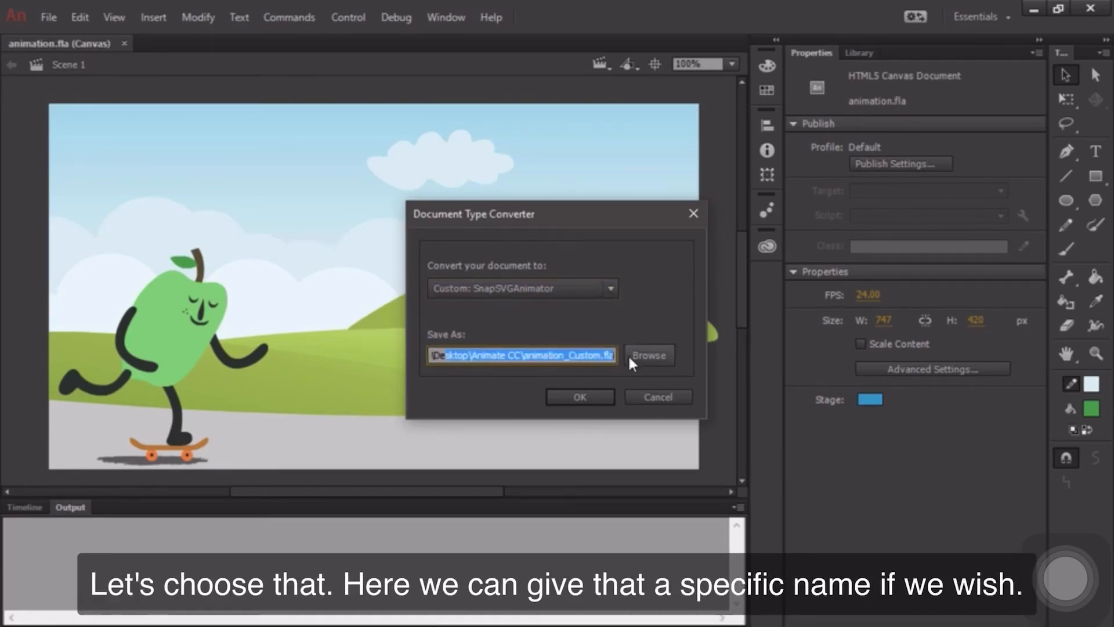
left_click(569, 395)
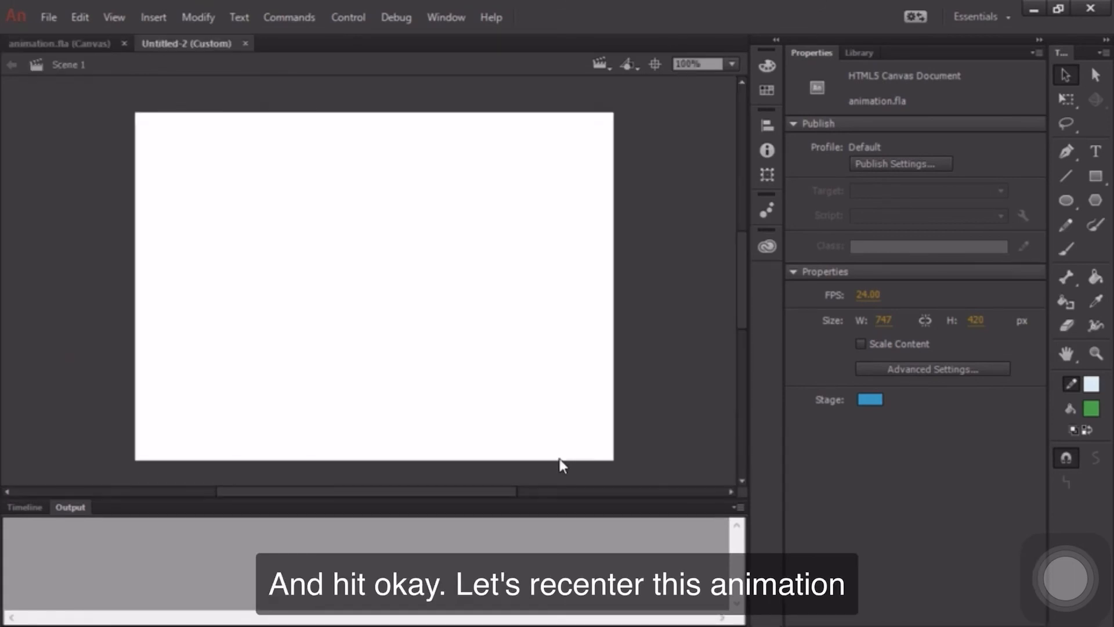
Center the stage of the converted document, show the timeline and scrub the playhead from the start to about frame 34 to preview the animation
left_click(654, 62)
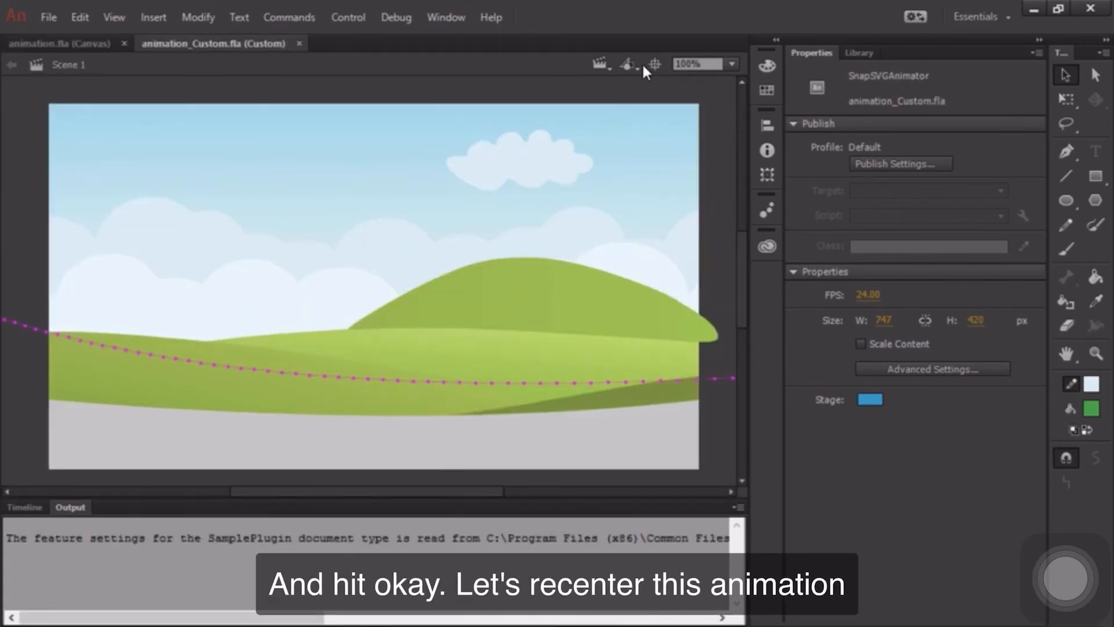
left_click(26, 508)
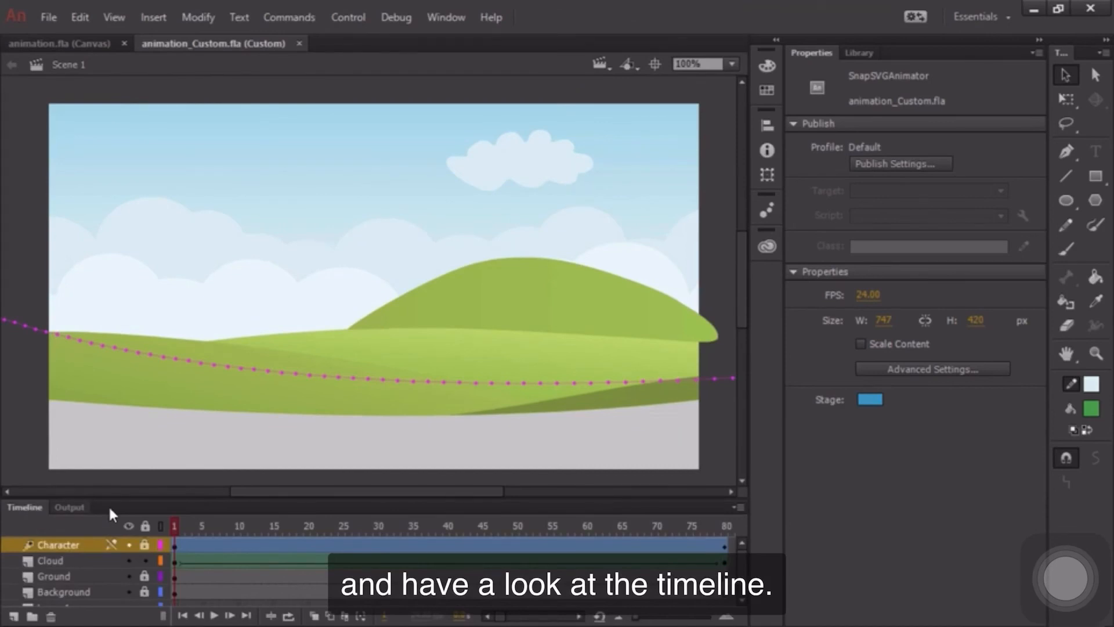
left_click_drag(186, 525, 405, 533)
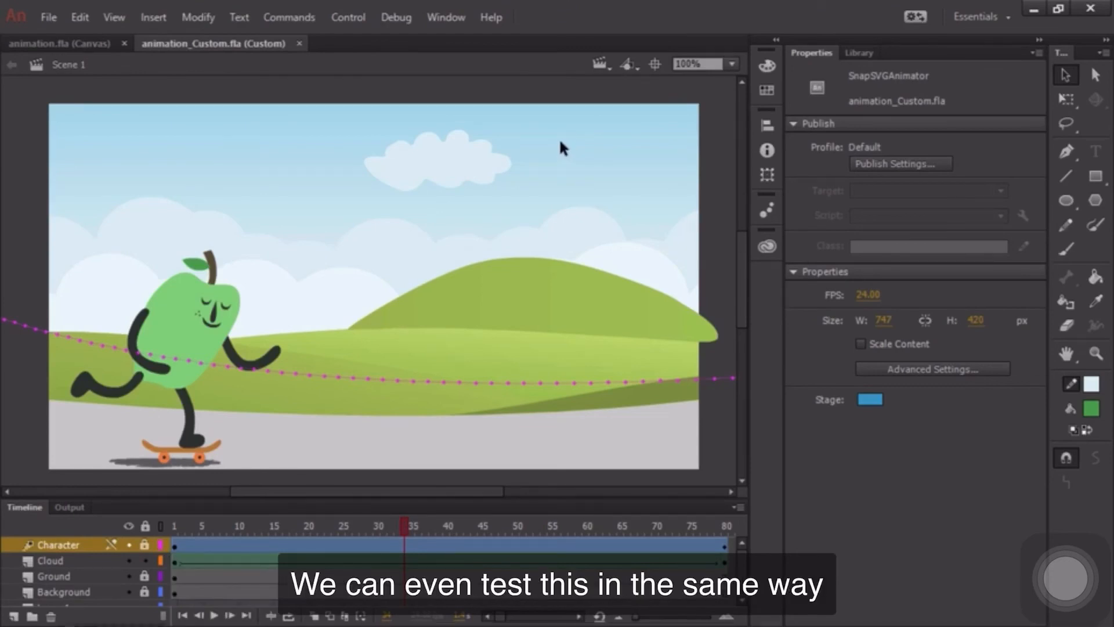
Test the converted SnapSVGAnimator animation in the browser and minimize the browser window to return to the document
left_click(349, 16)
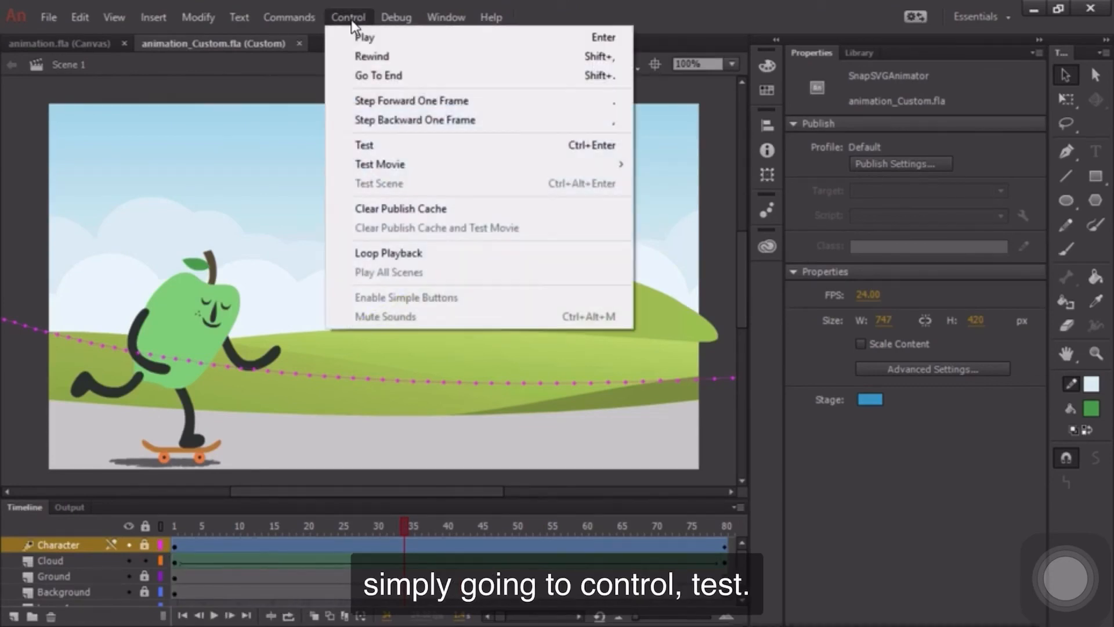
left_click(437, 148)
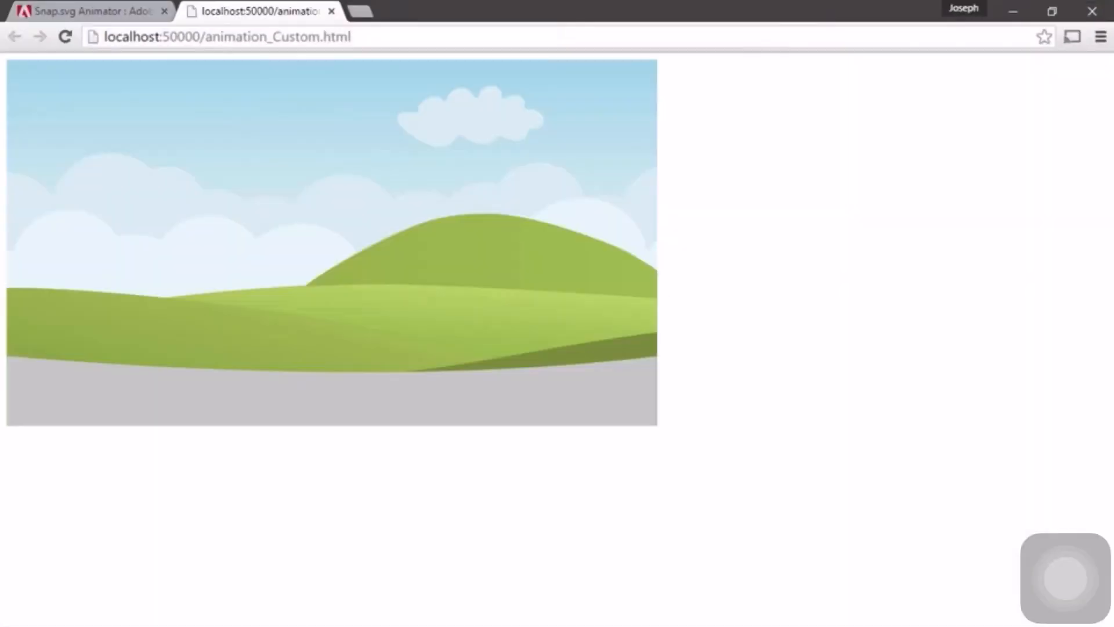
left_click(1013, 12)
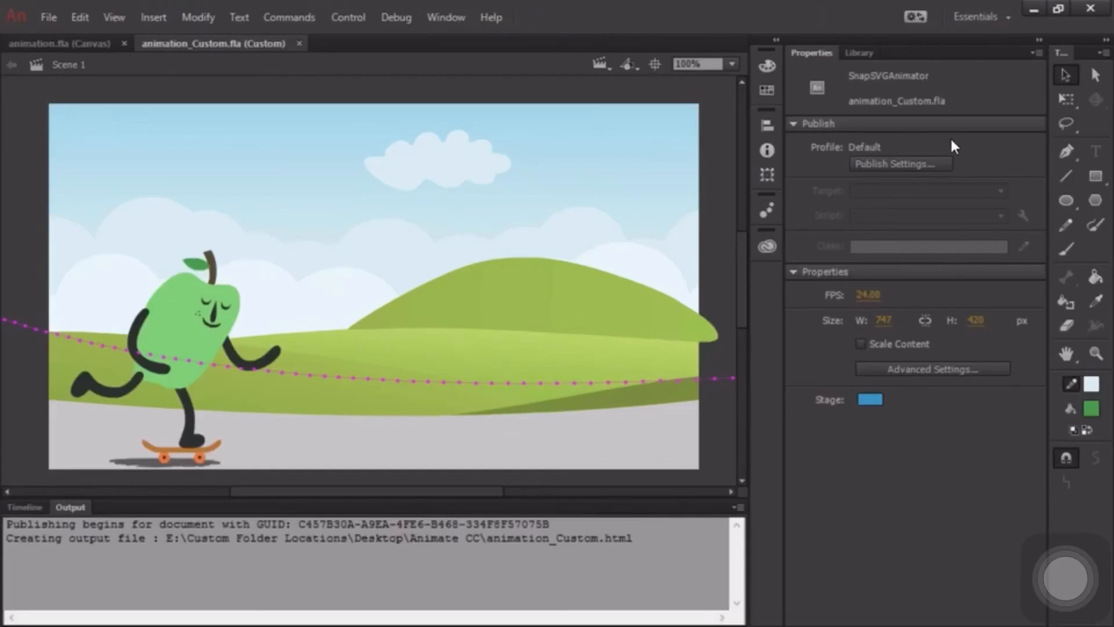
Review the SnapSVG Animator publish settings for the document and close them without publishing
left_click(903, 165)
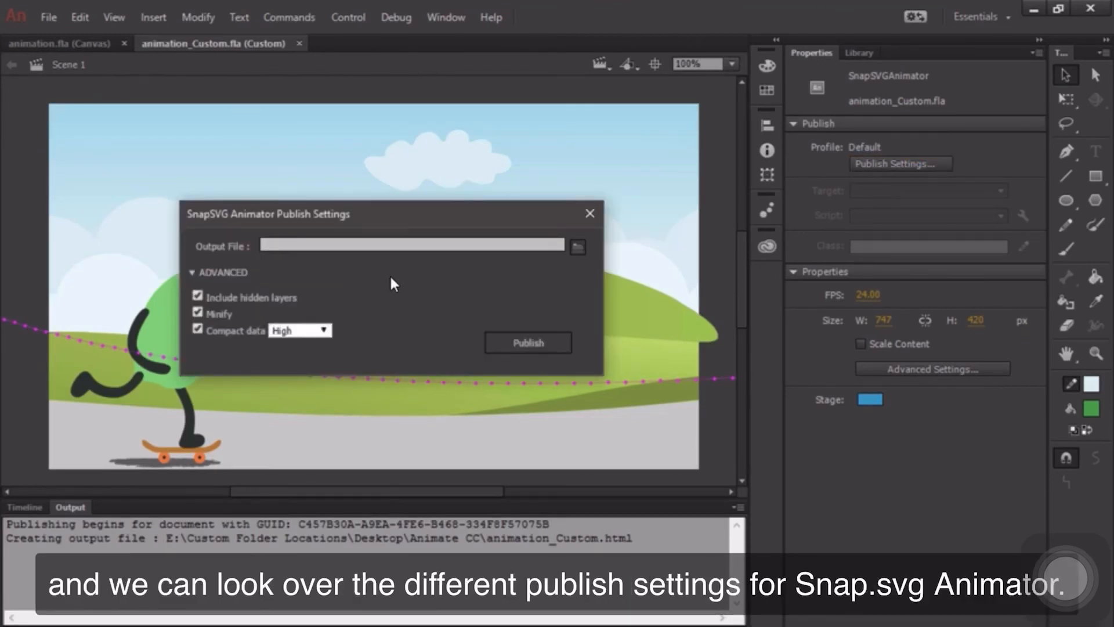
left_click(578, 216)
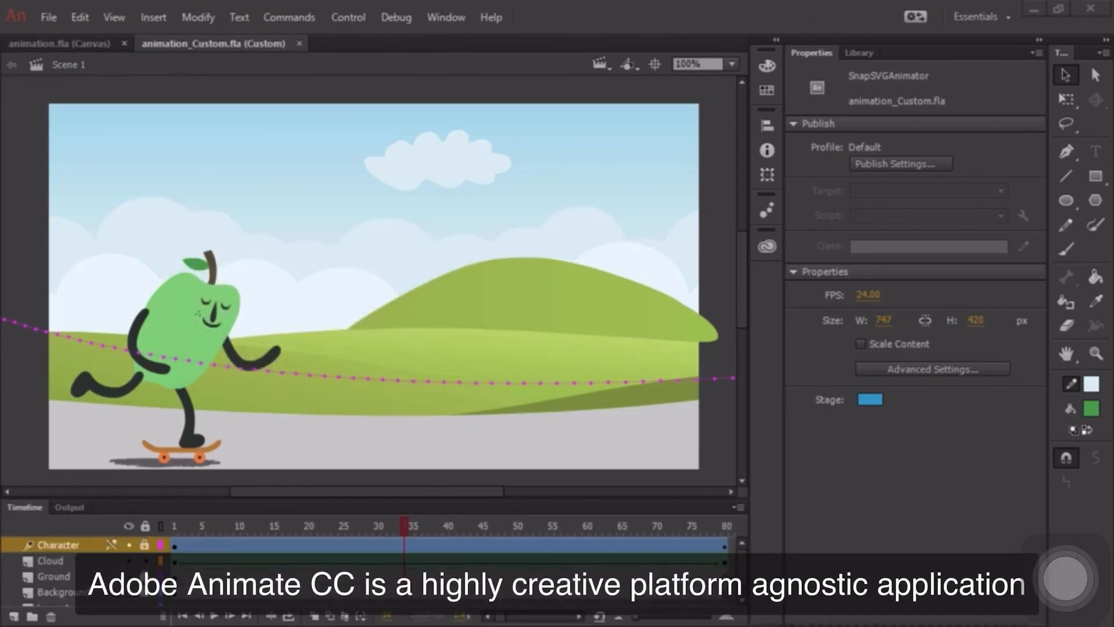